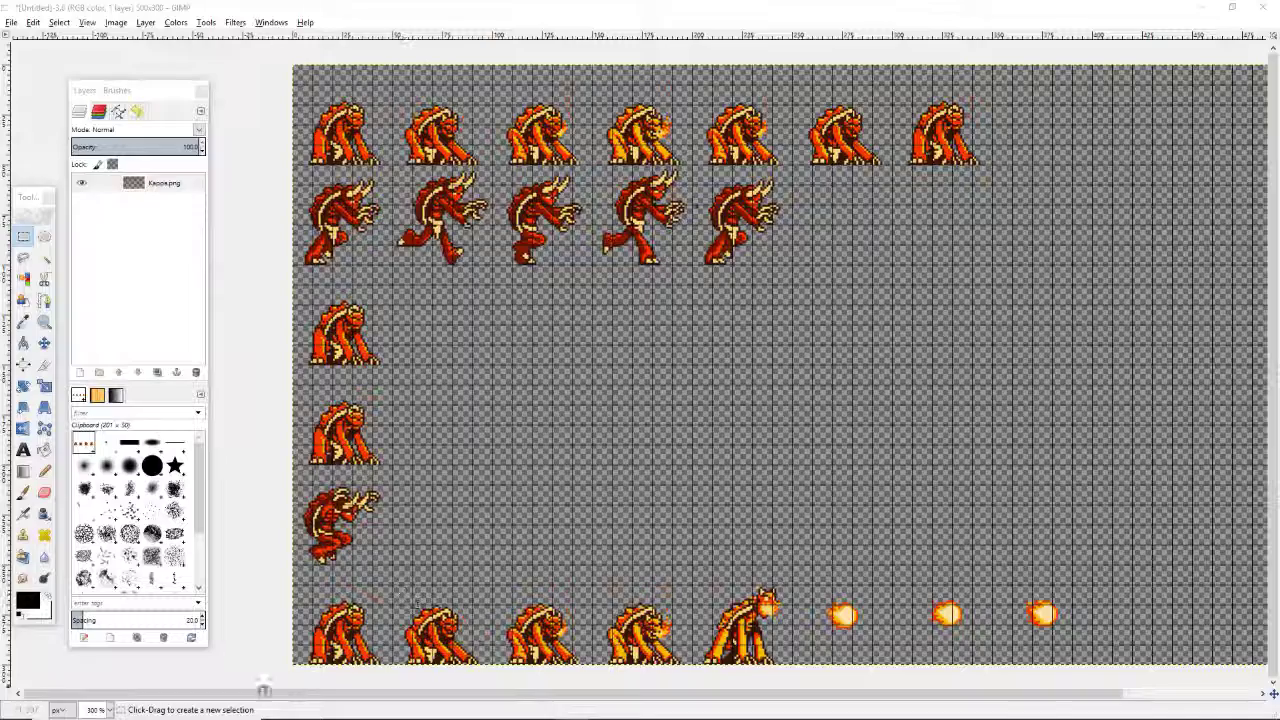
# Step: Search the computer for the Stream Avatars desktop app and launch it
pyautogui.press('super')
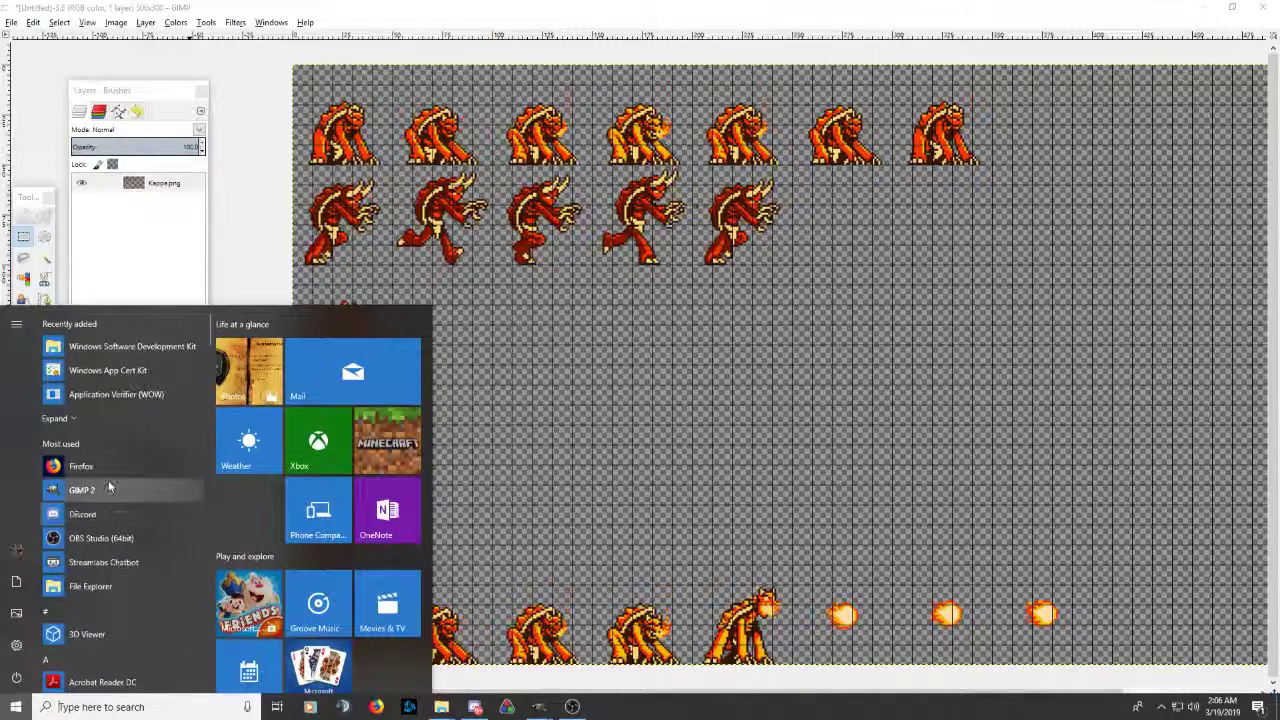
pyautogui.click(97, 707)
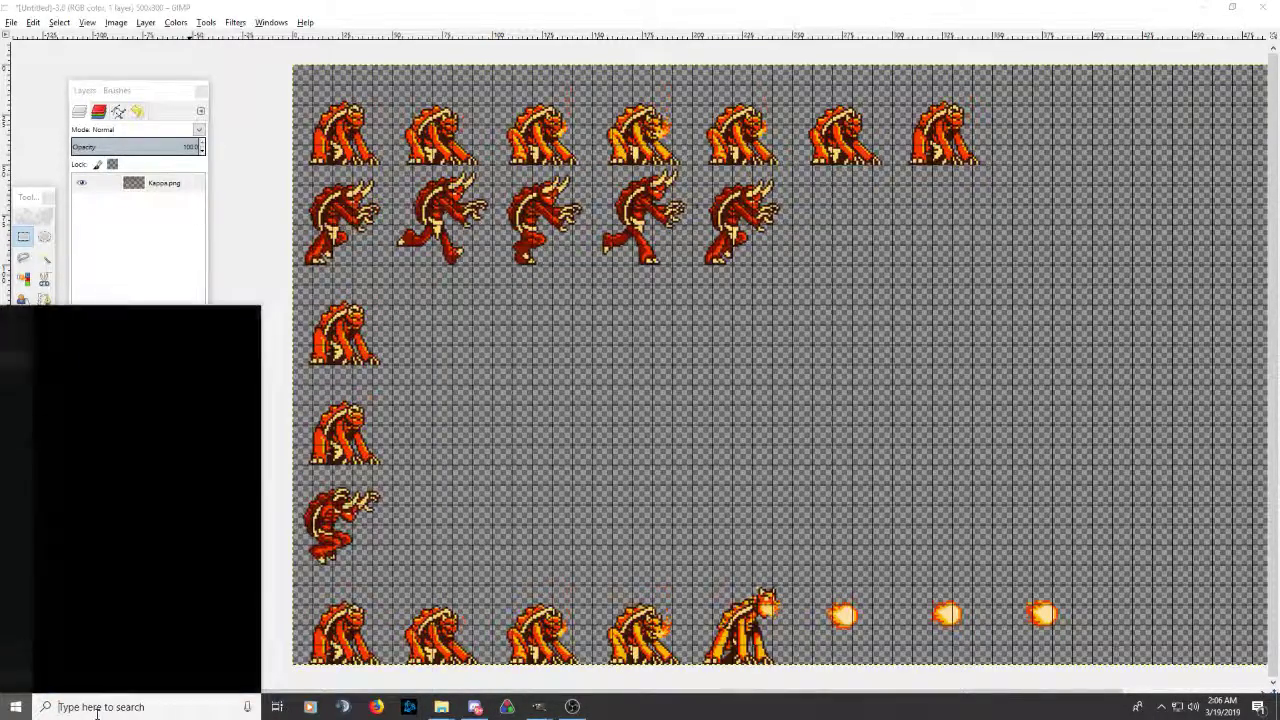
pyautogui.write('stre')
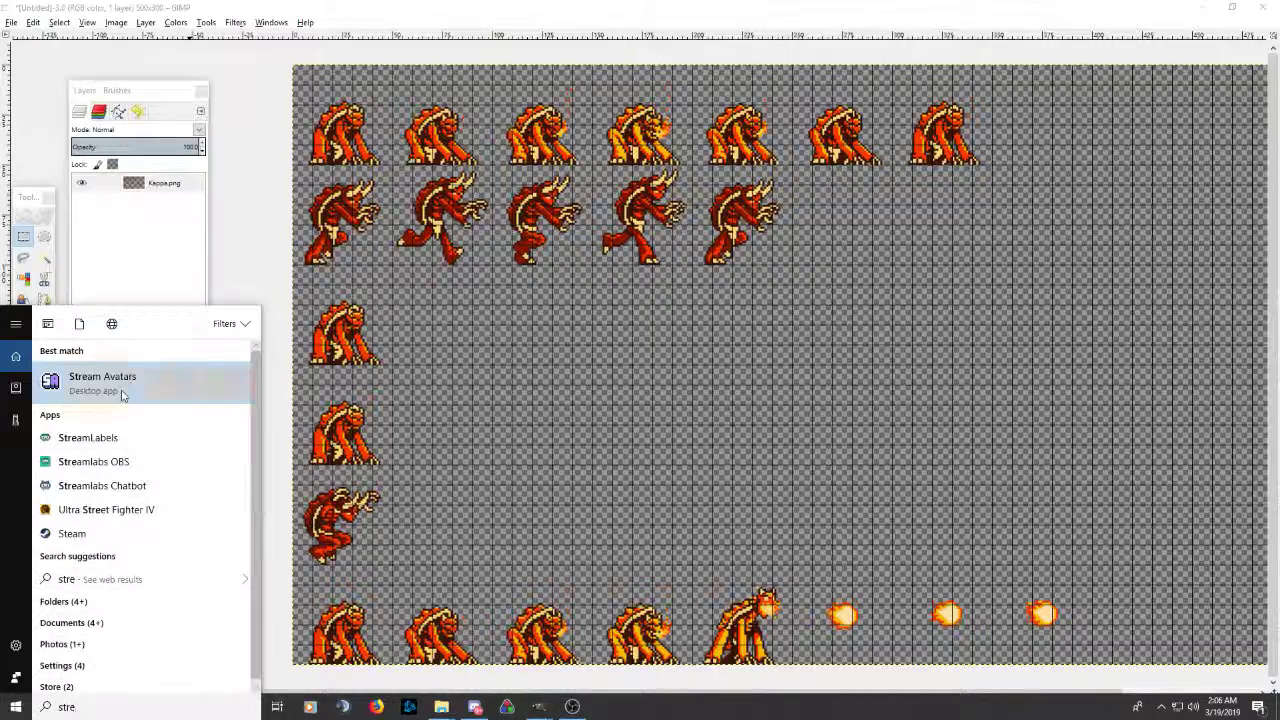
pyautogui.click(264, 388)
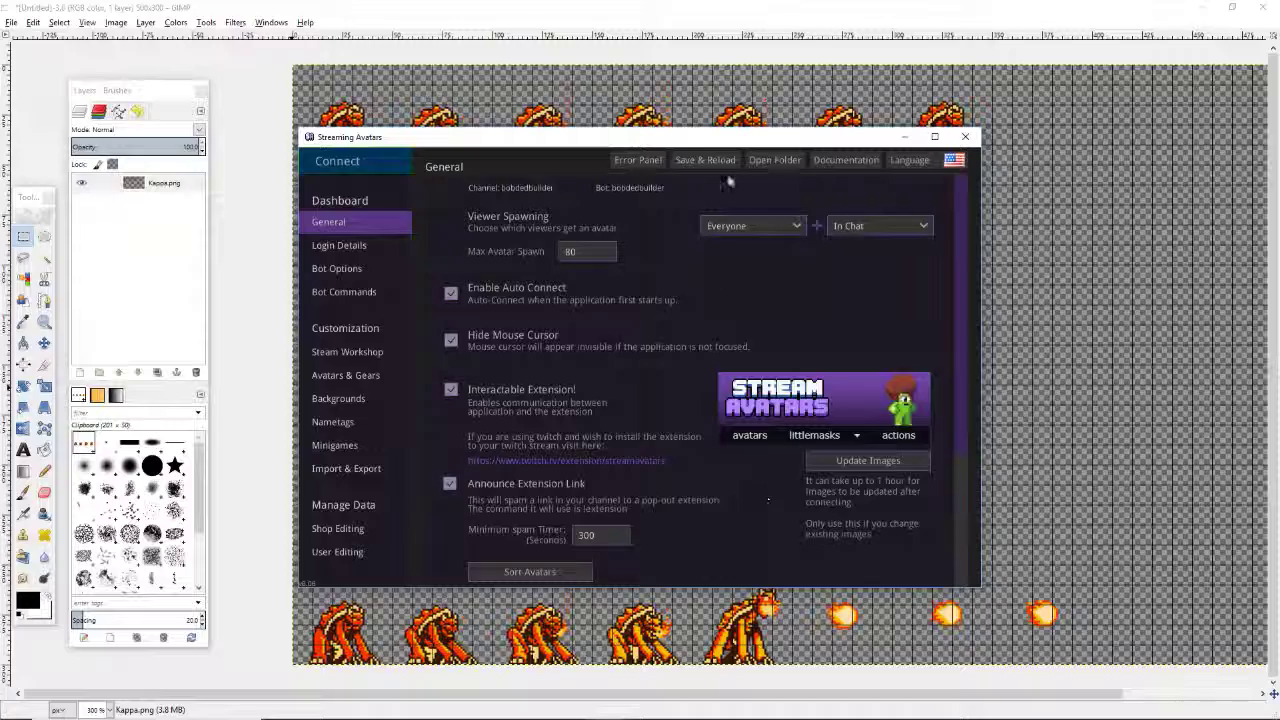
# Step: Disconnect the live avatar view, then save and reload the settings
pyautogui.click(718, 162)
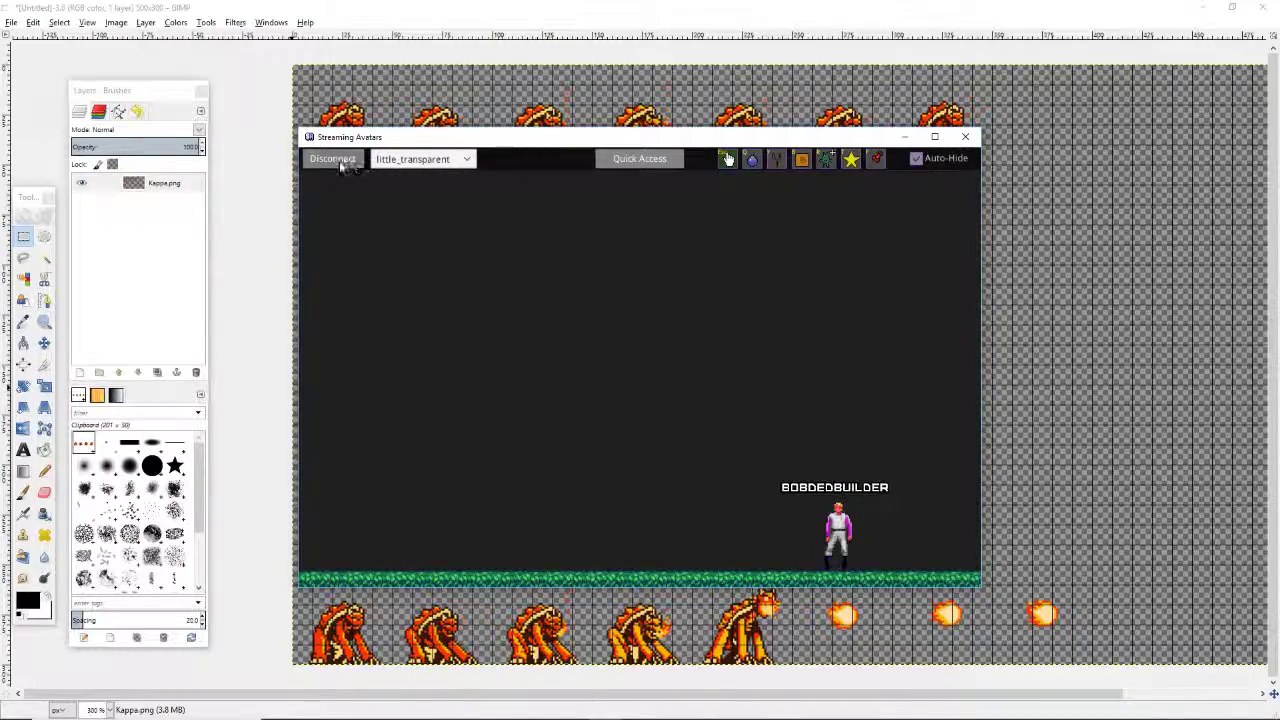
pyautogui.click(343, 163)
pyautogui.click(692, 161)
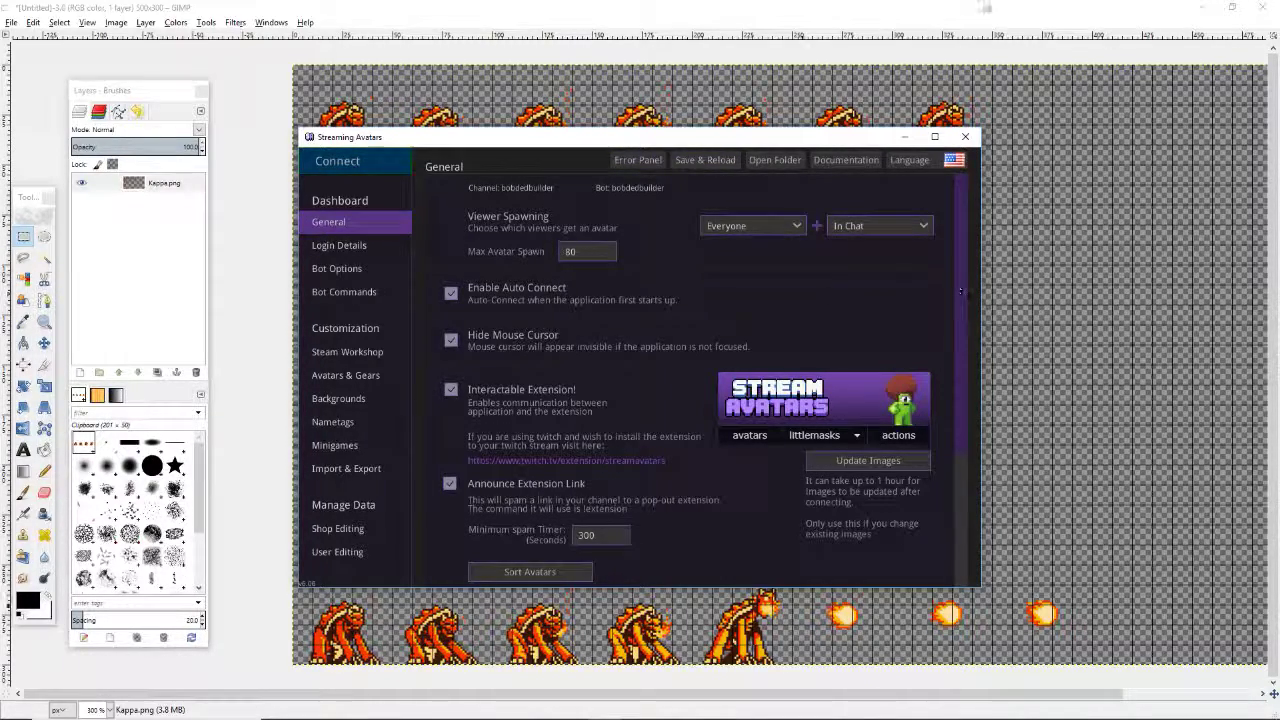
# Step: In the Avatars & Gears settings, re-enter attack as the name of the kappa avatar's last animation row
pyautogui.click(345, 379)
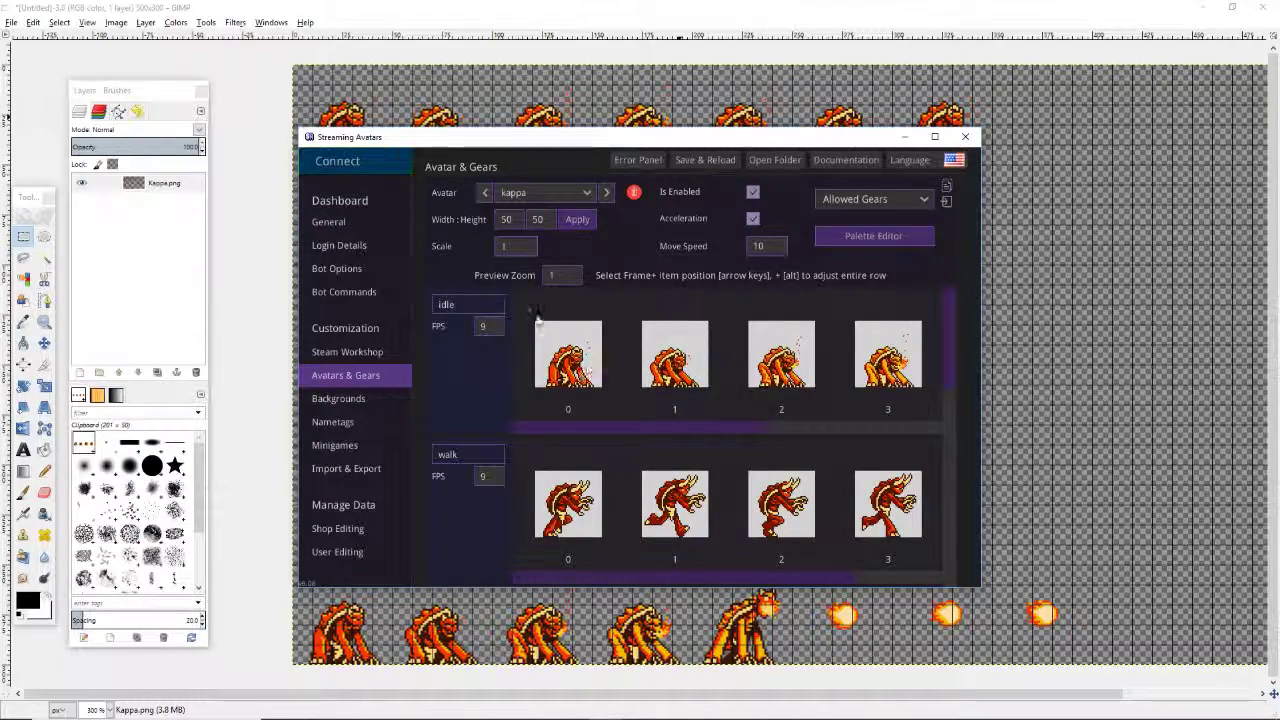
pyautogui.scroll(-5, 535, 322)
pyautogui.scroll(4, 507, 385)
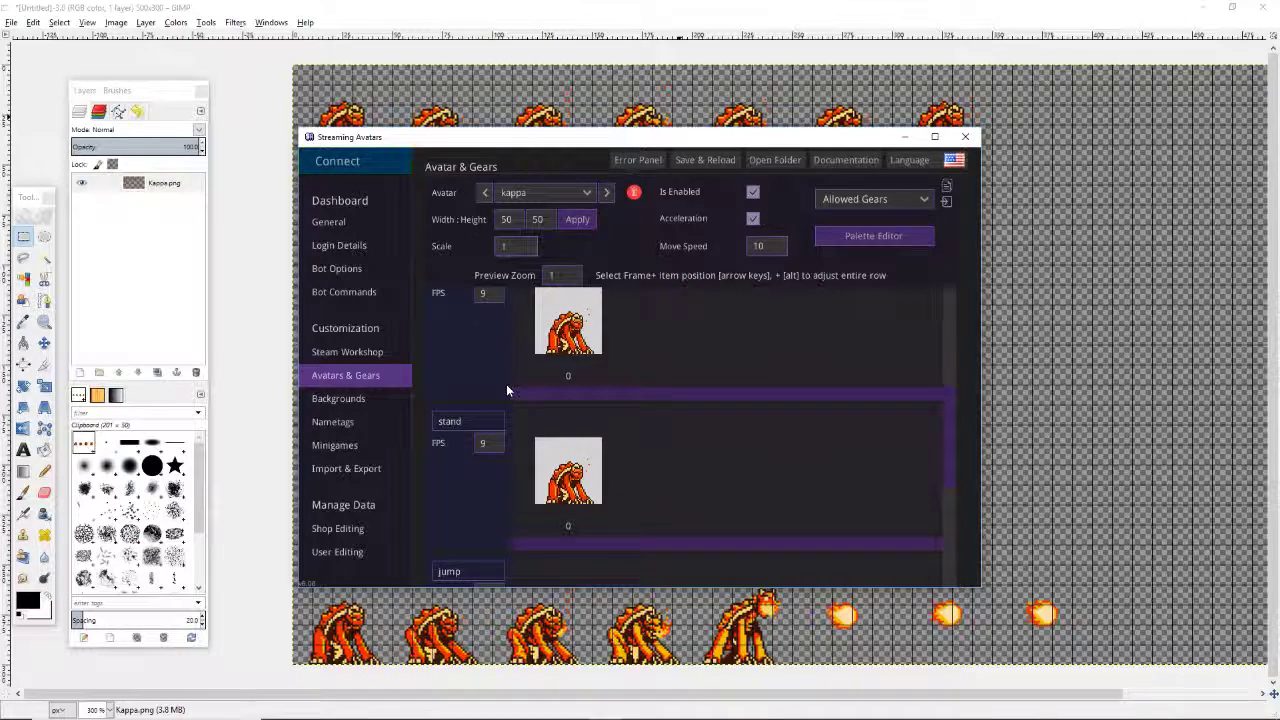
pyautogui.scroll(-4, 507, 385)
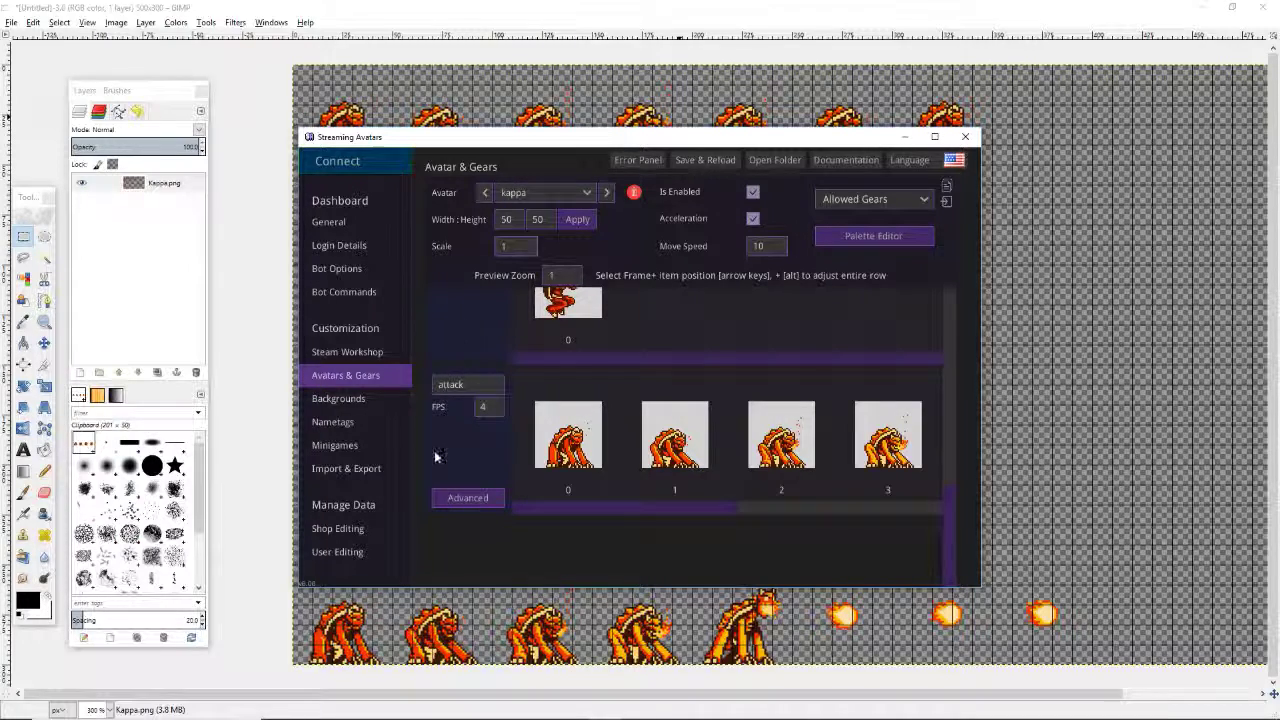
pyautogui.doubleClick(471, 386)
pyautogui.press('Return')
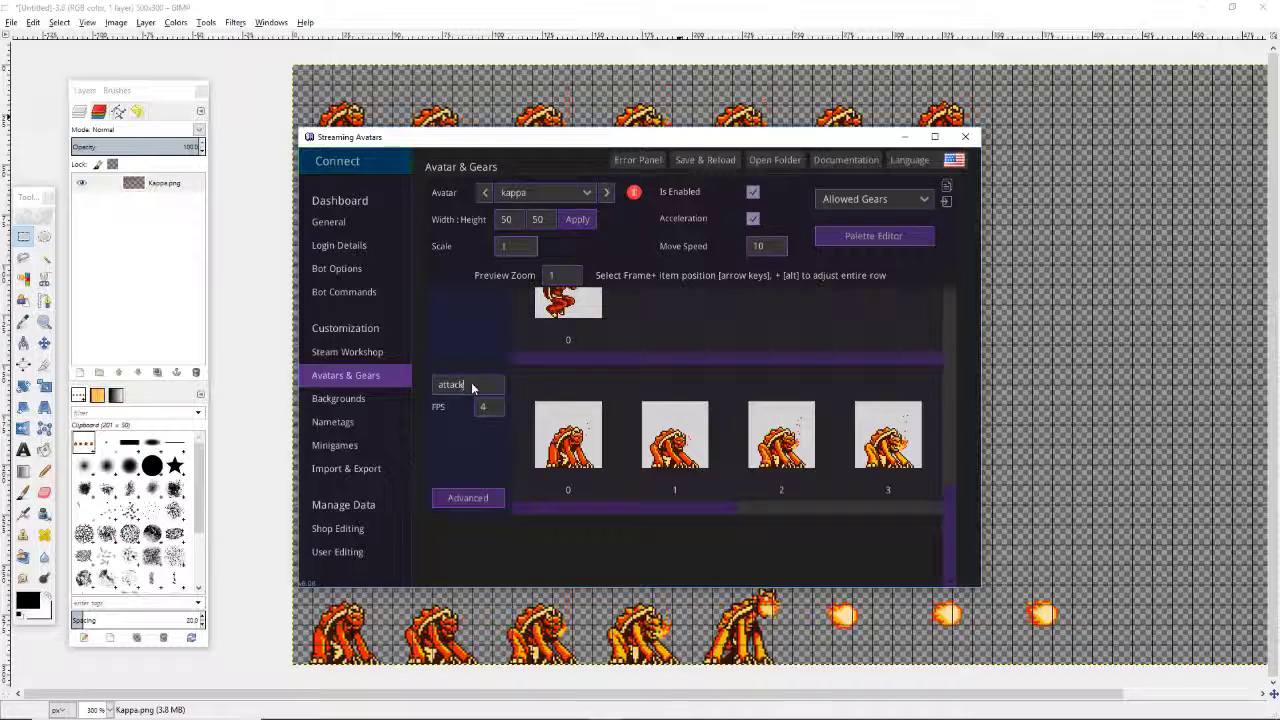
pyautogui.press('BackSpace')
pyautogui.press('BackSpace')
pyautogui.press('BackSpace')
pyautogui.press('BackSpace')
pyautogui.press('BackSpace')
pyautogui.write('ttack')
# Step: Set the attack animation's advanced target distance to 16 with user targeting enabled, then save and reload
pyautogui.click(477, 500)
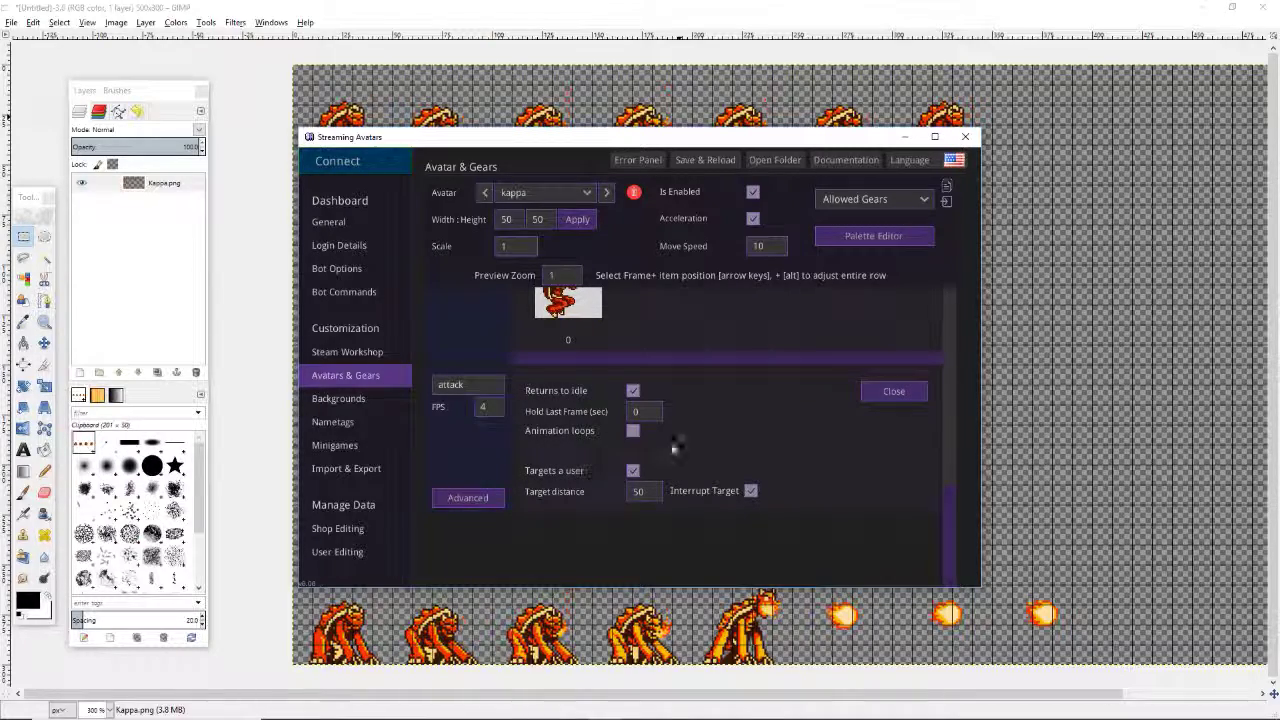
pyautogui.click(633, 472)
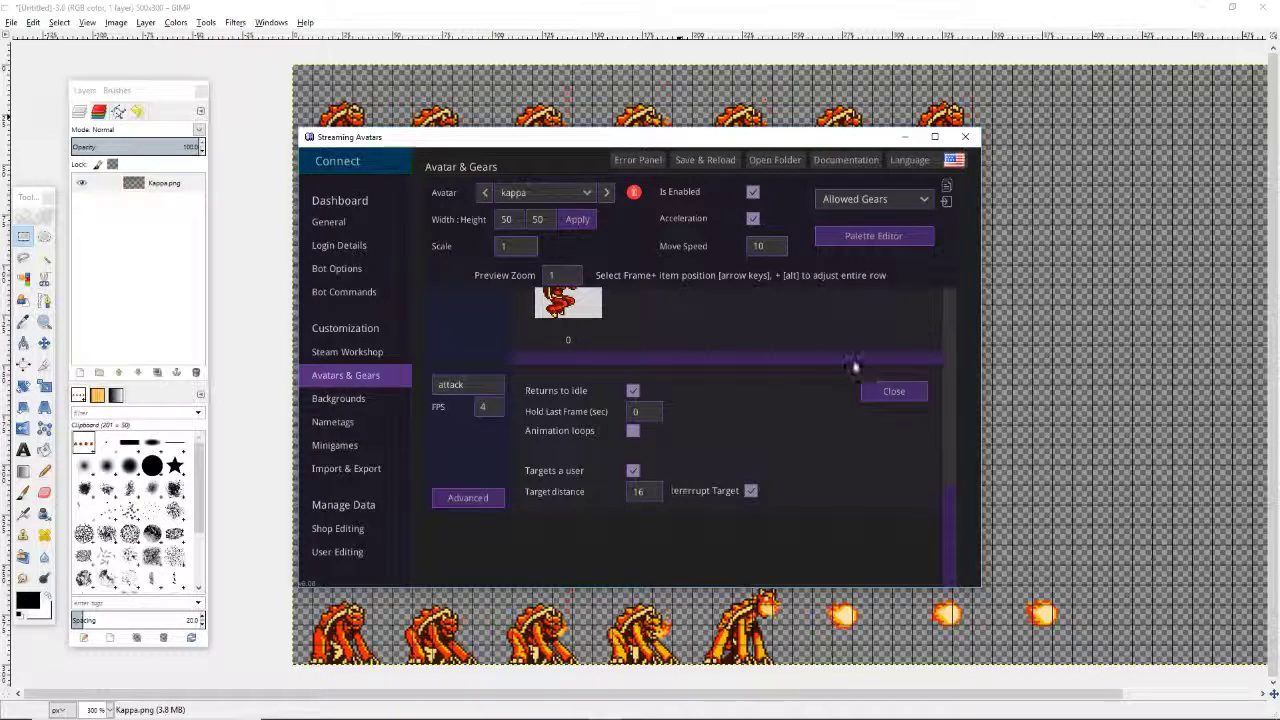
pyautogui.click(895, 396)
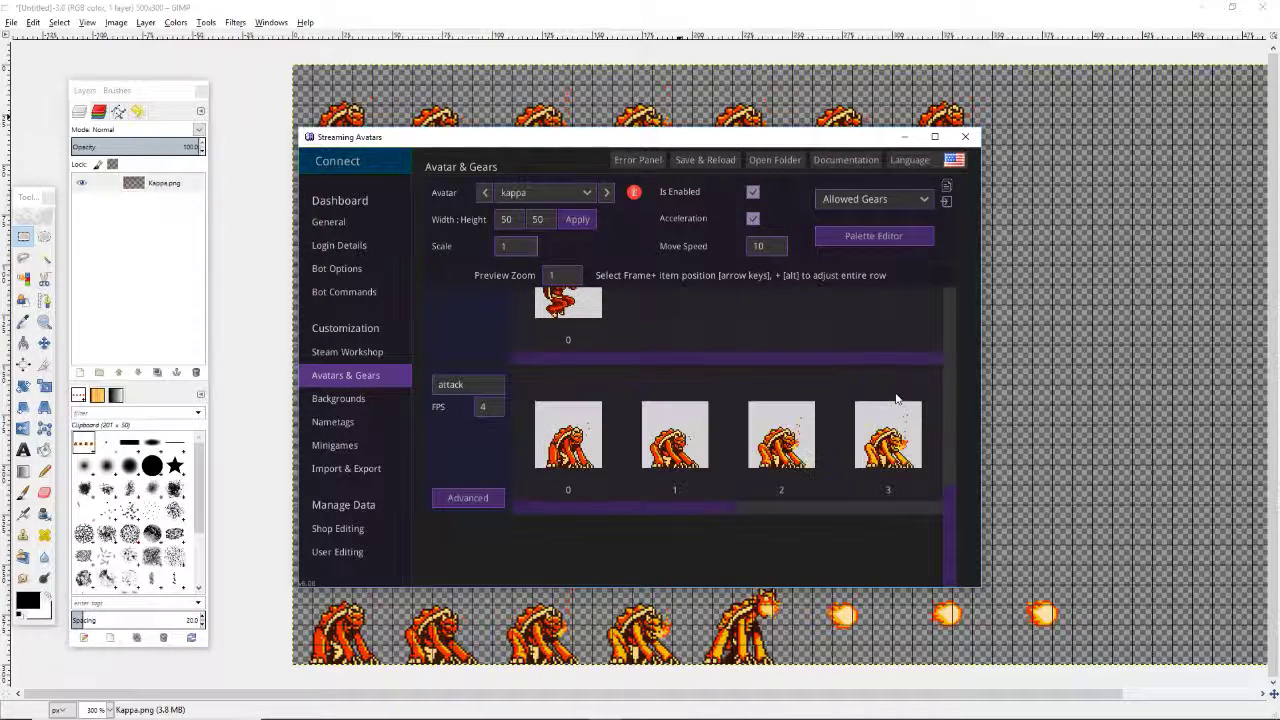
pyautogui.click(724, 161)
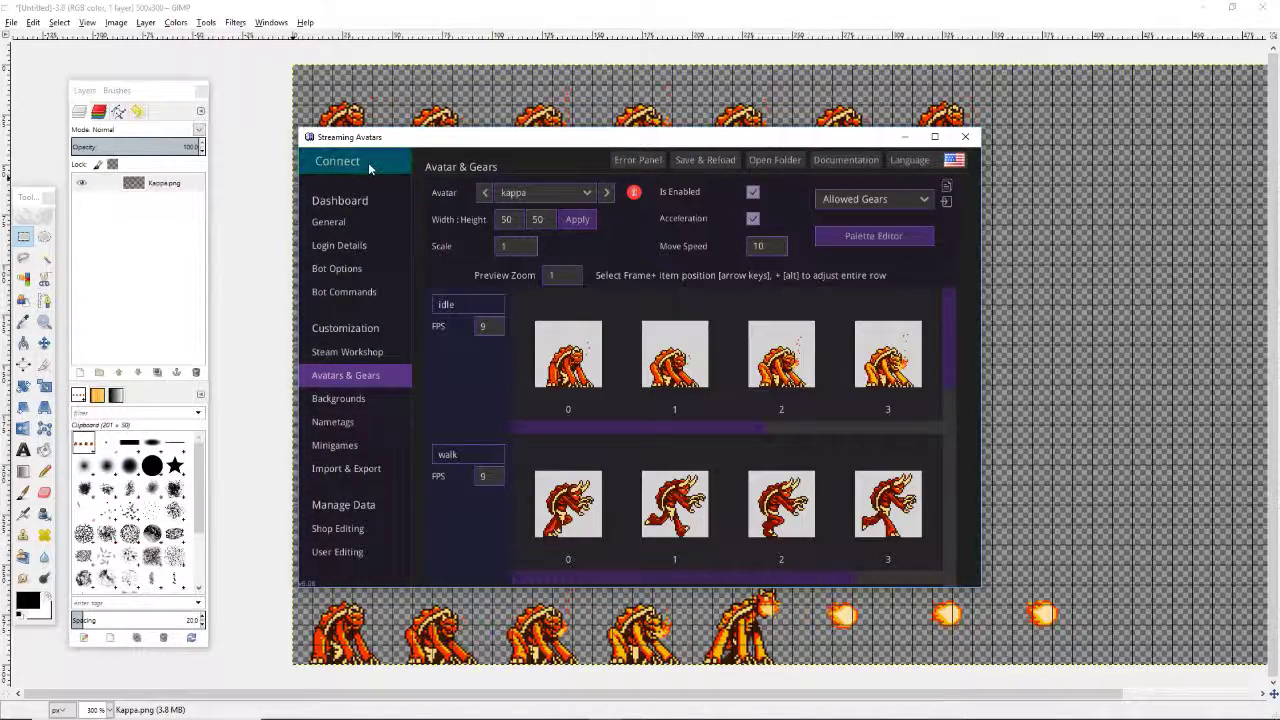
# Step: Connect to the live view and spawn a test avatar near the middle of the ground
pyautogui.click(359, 166)
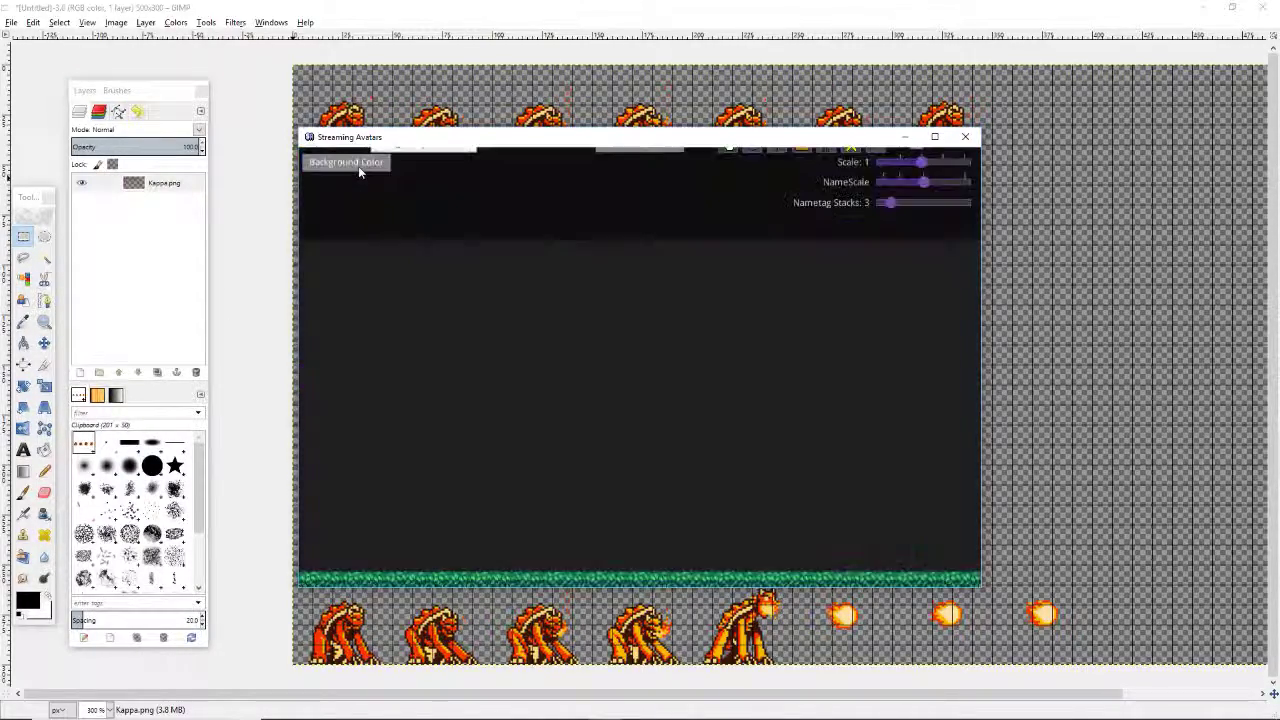
pyautogui.click(822, 160)
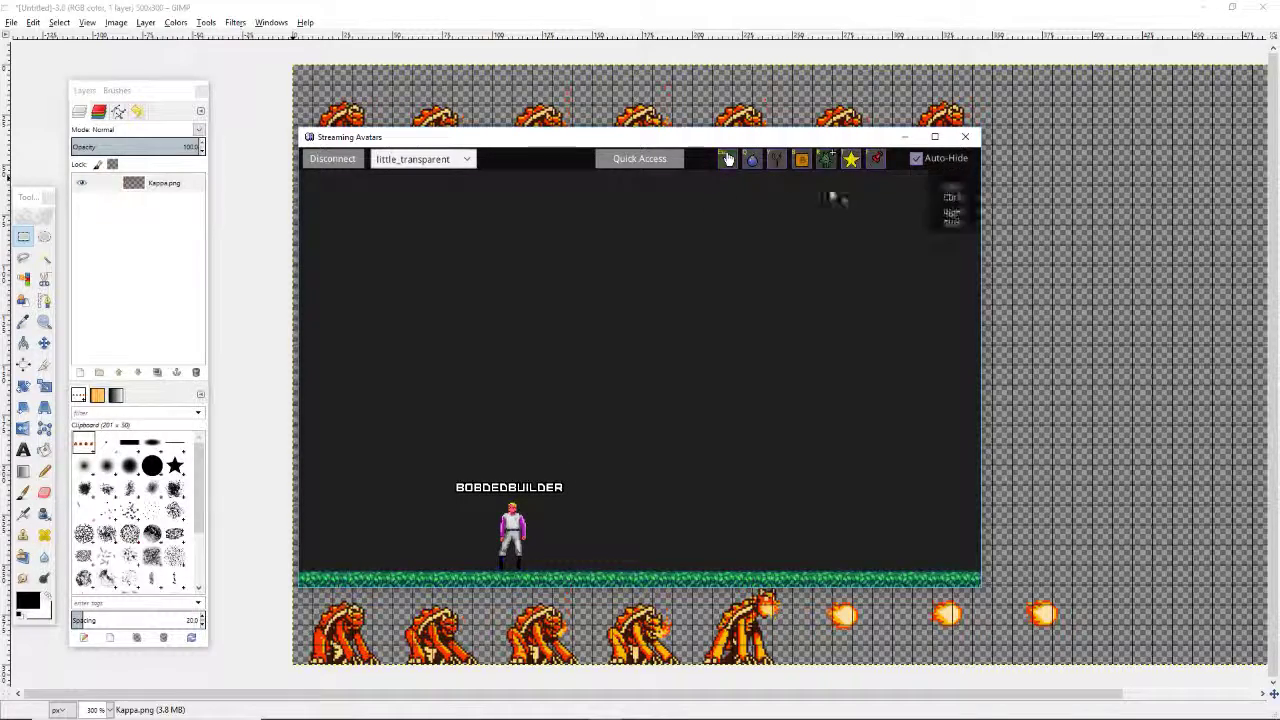
pyautogui.click(600, 495)
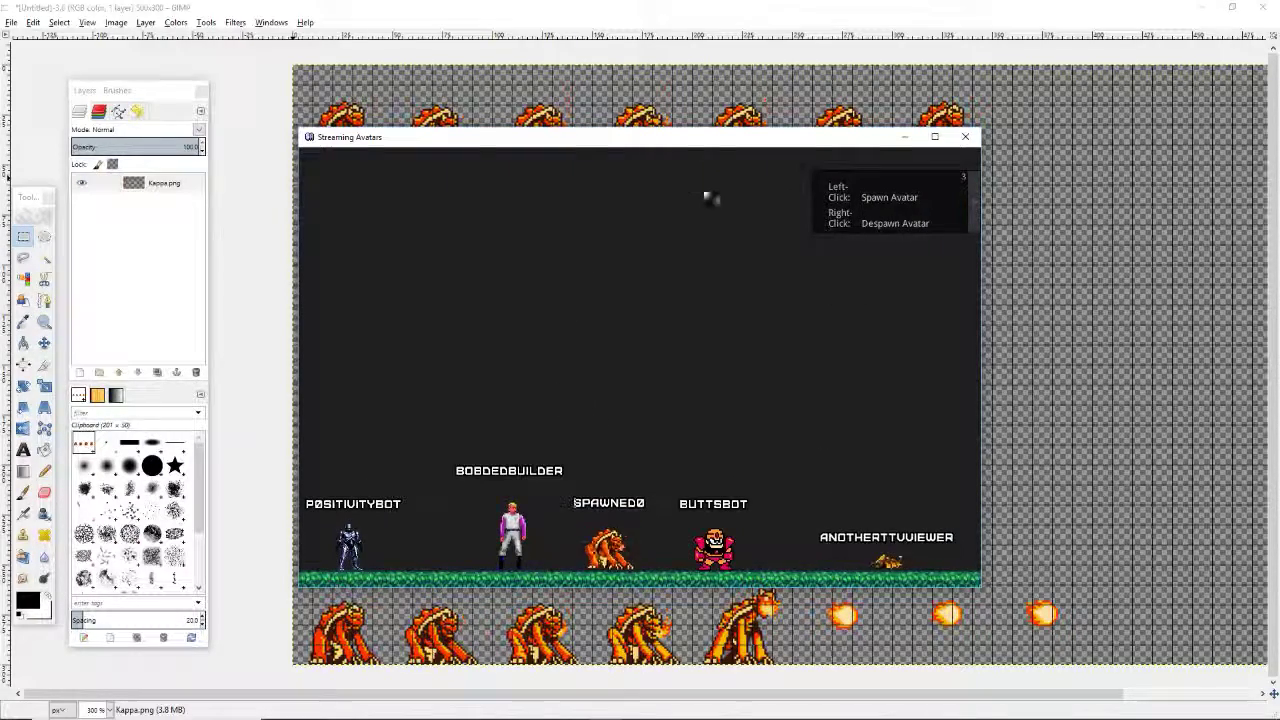
# Step: Open the viewer options of the spawned kappa avatar and send an attack command against buttsbot as that user
pyautogui.click(730, 160)
pyautogui.rightClick(607, 548)
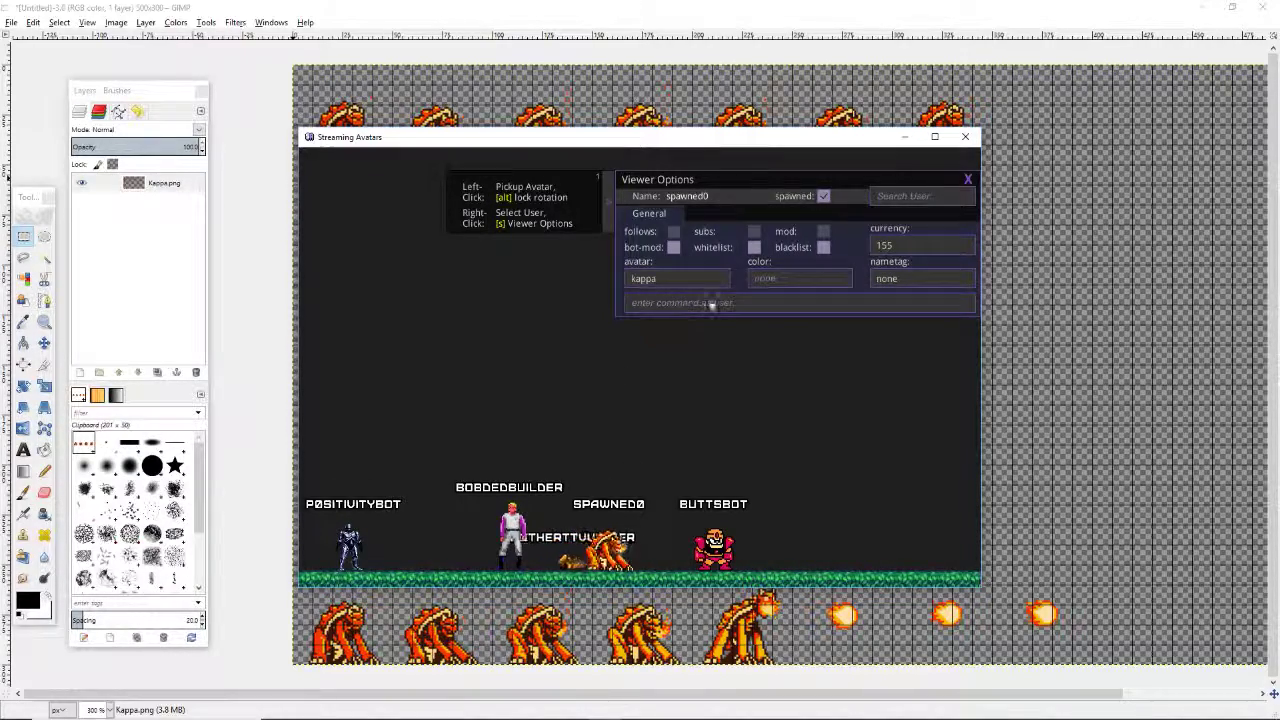
pyautogui.click(708, 300)
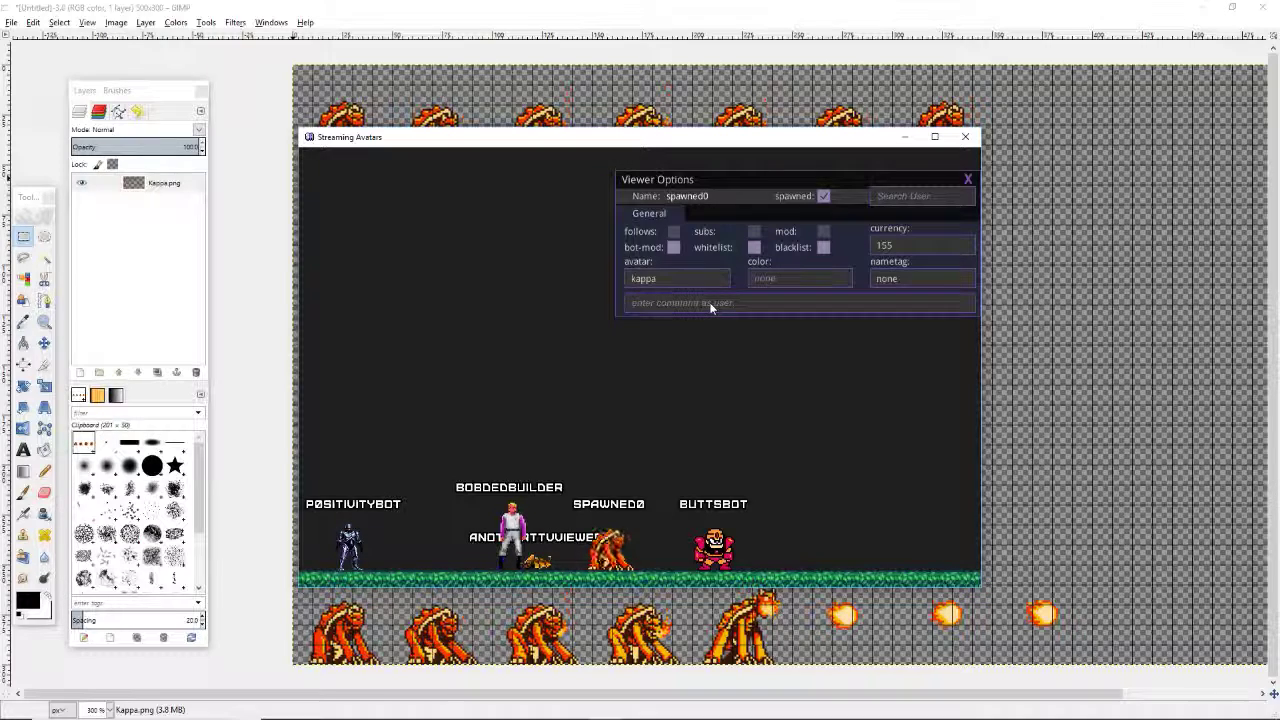
pyautogui.write('attack bu')
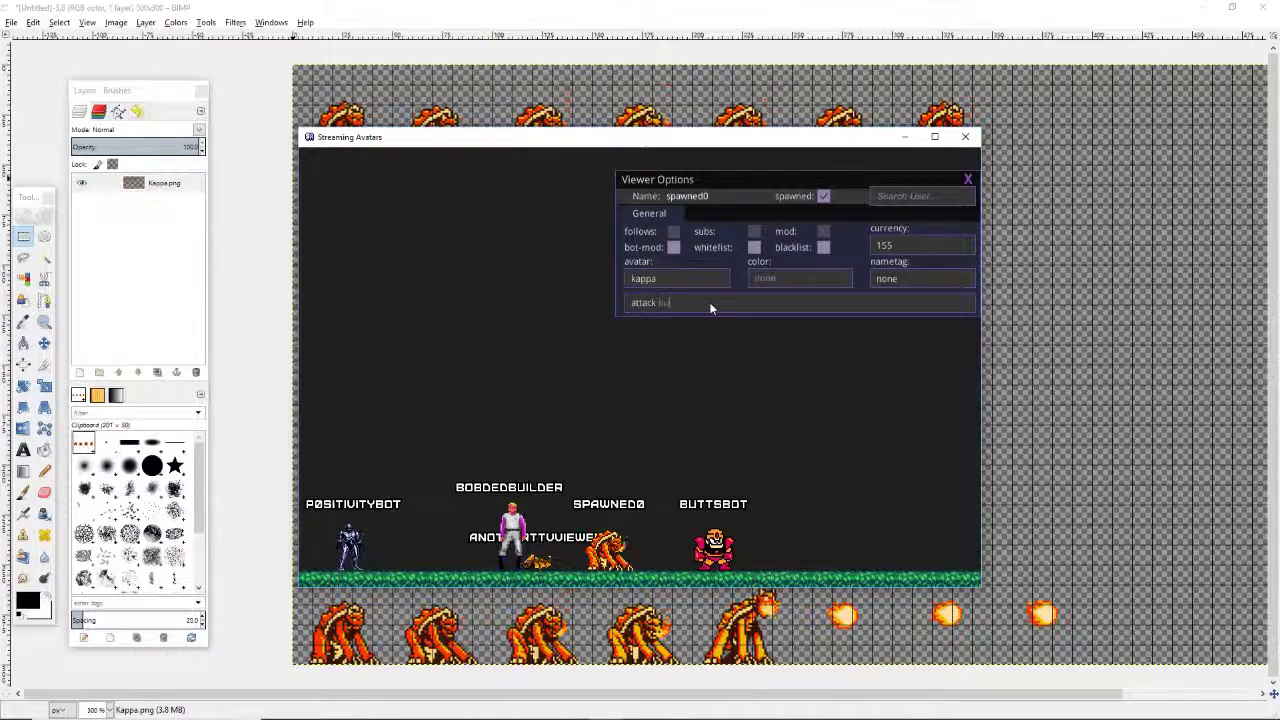
pyautogui.write('ttbot')
pyautogui.press('Return')
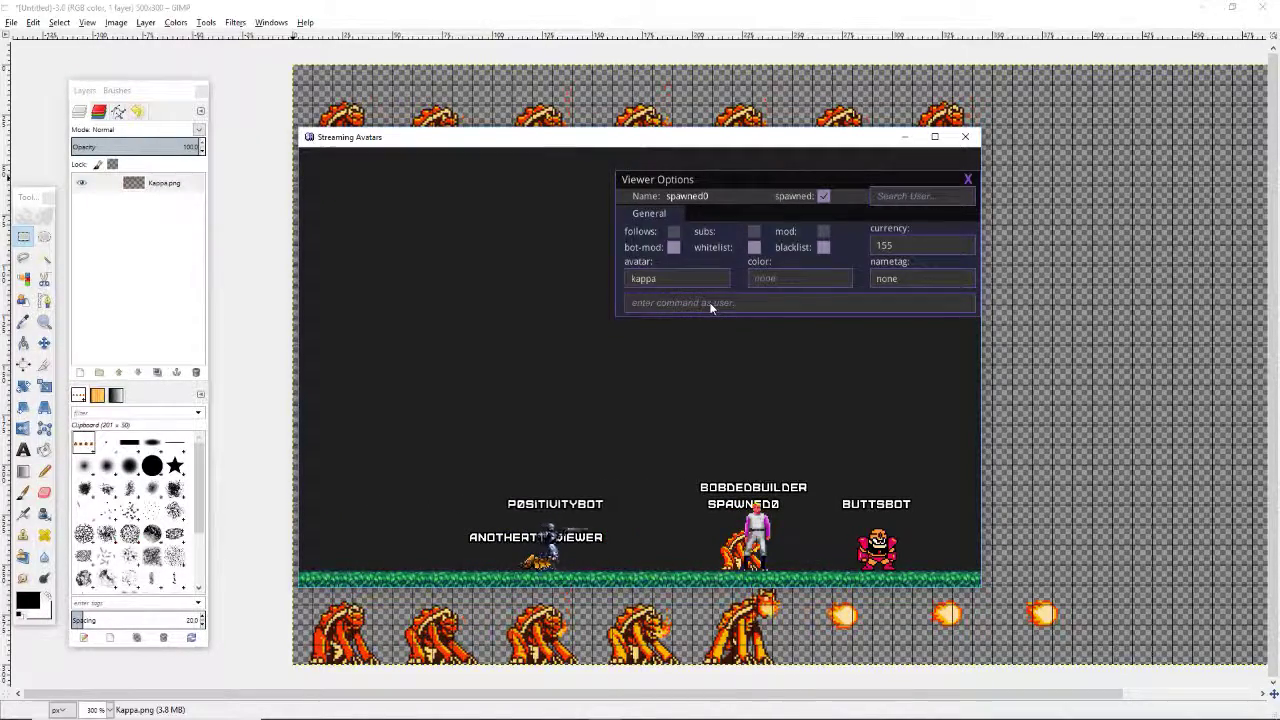
# Step: Send a duel command as the spawned kappa avatar, challenging buttsbot
pyautogui.write('duel ')
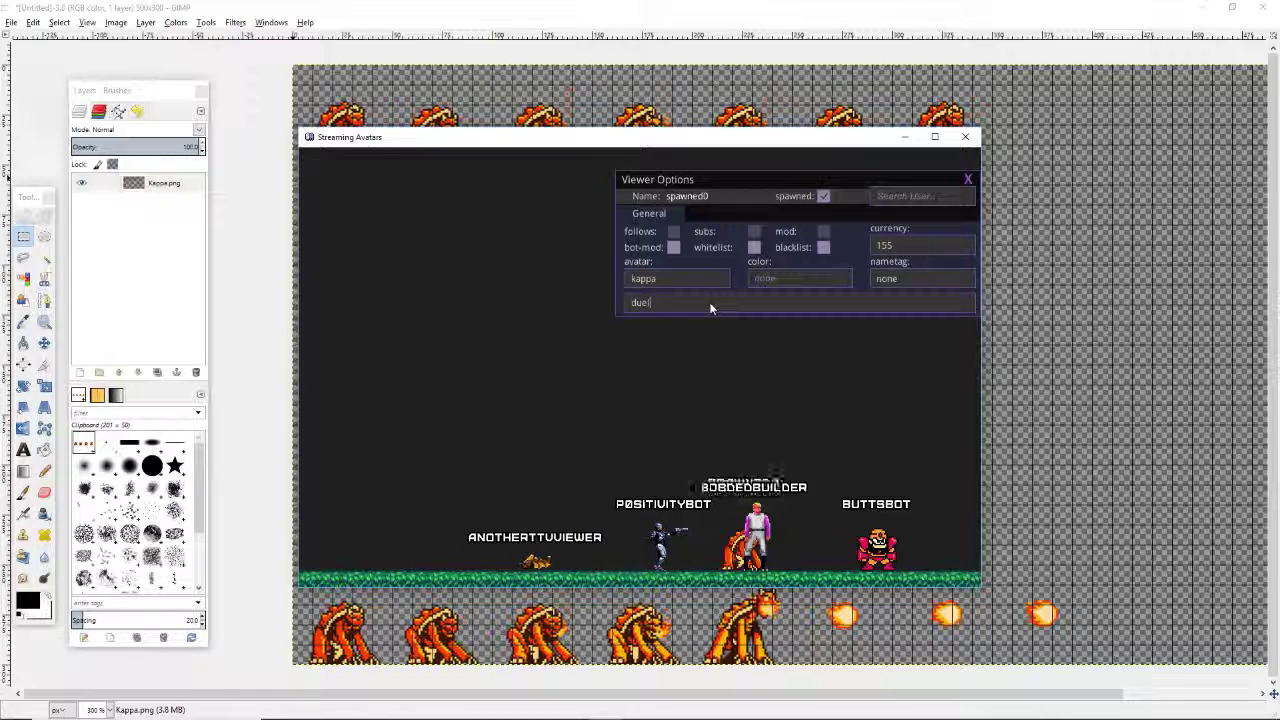
pyautogui.write('butts')
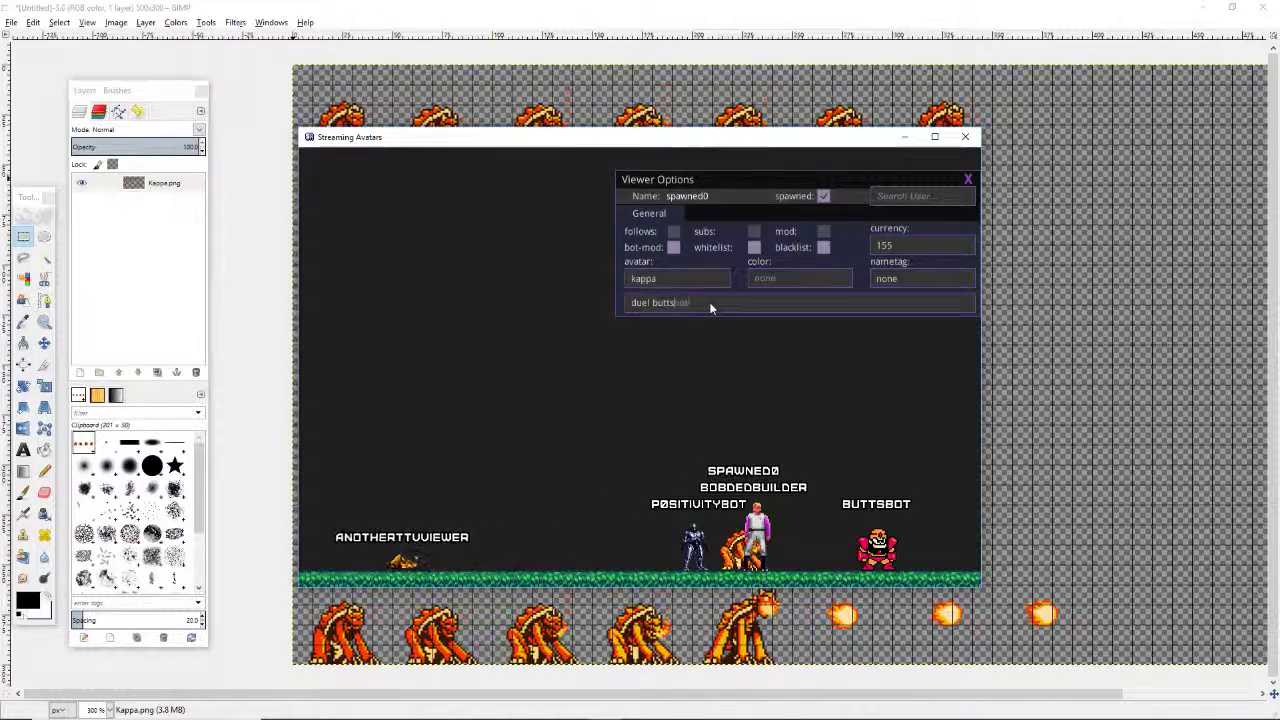
pyautogui.press('Return')
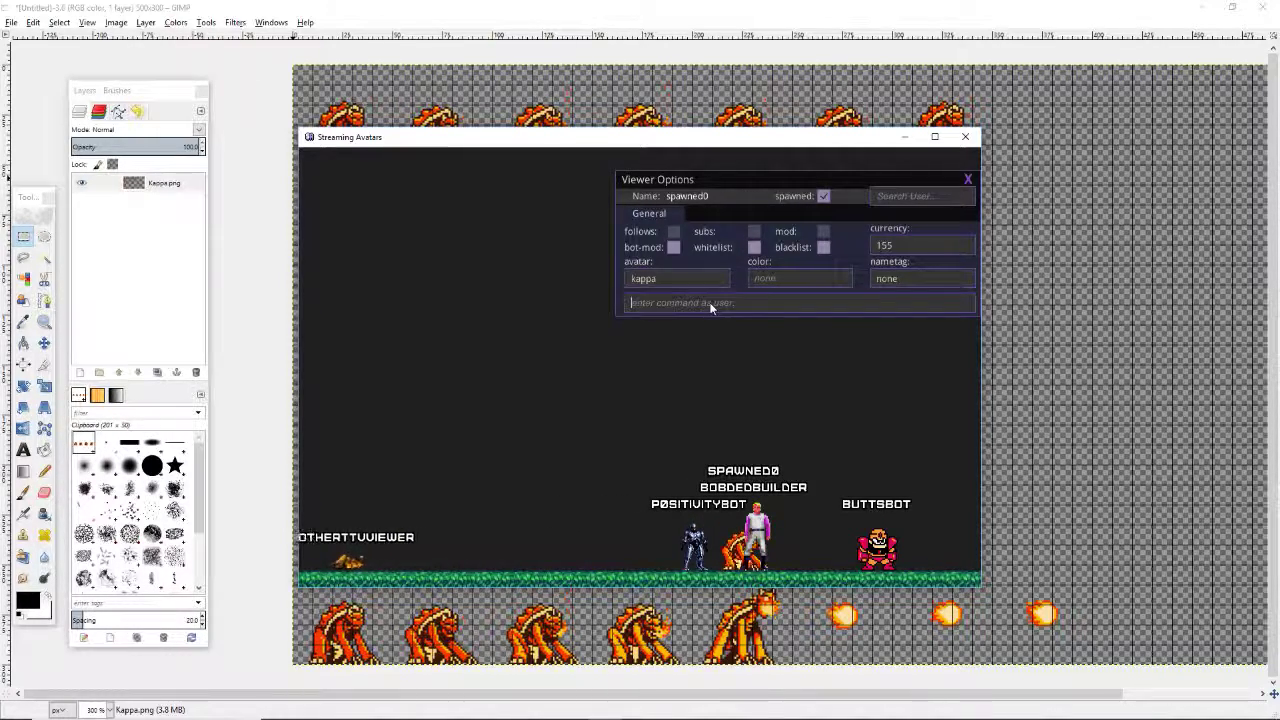
# Step: Select buttsbot's avatar and send the accept command as that user to start the duel
pyautogui.click(832, 545)
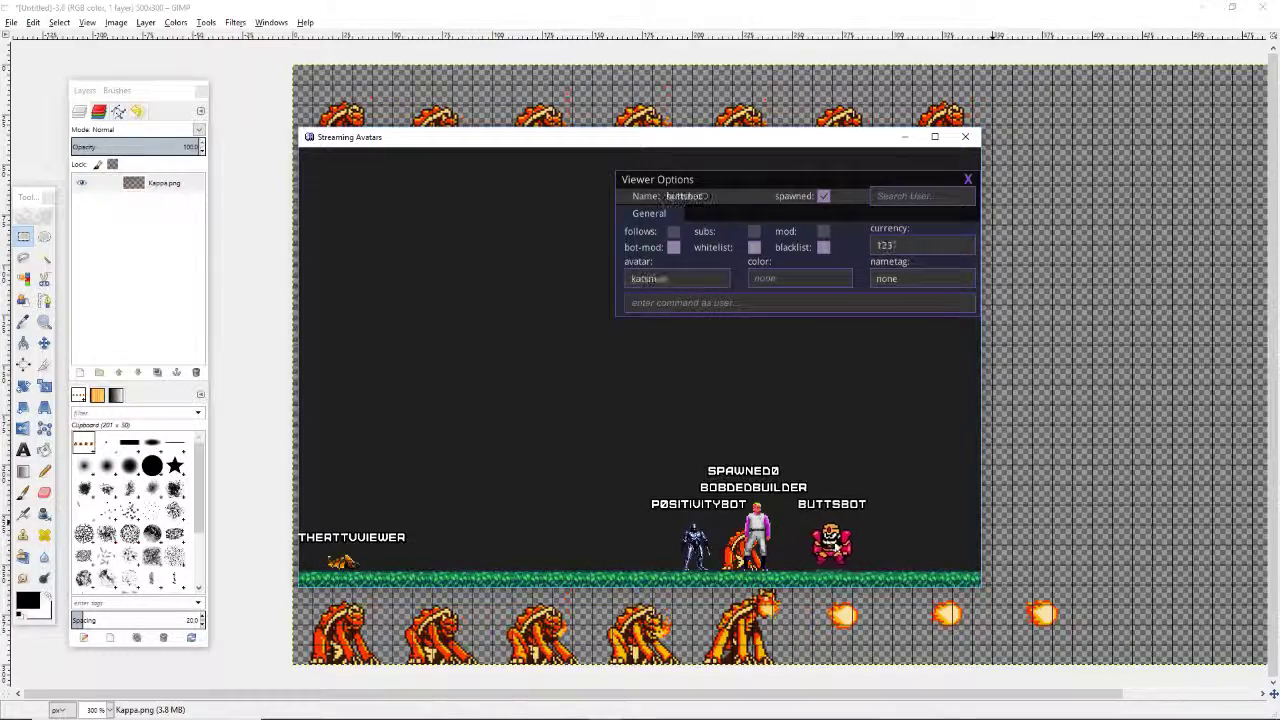
pyautogui.click(660, 304)
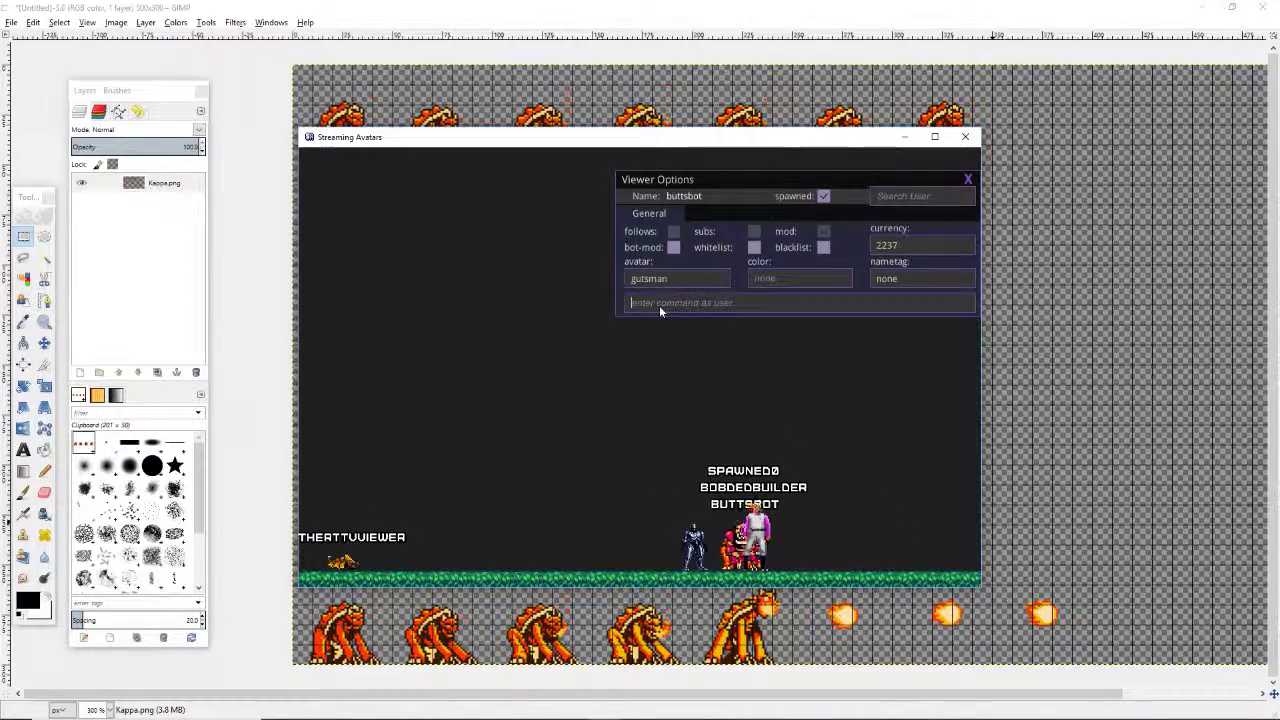
pyautogui.write('attack')
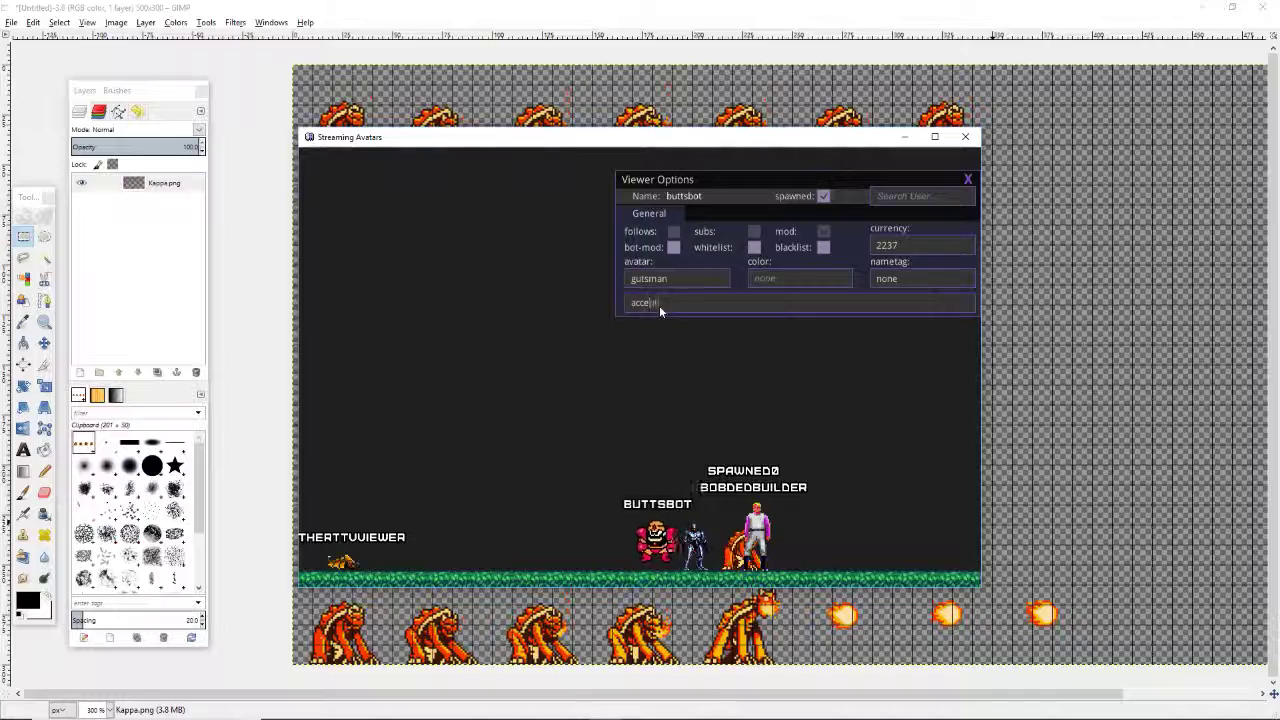
pyautogui.press('Return')
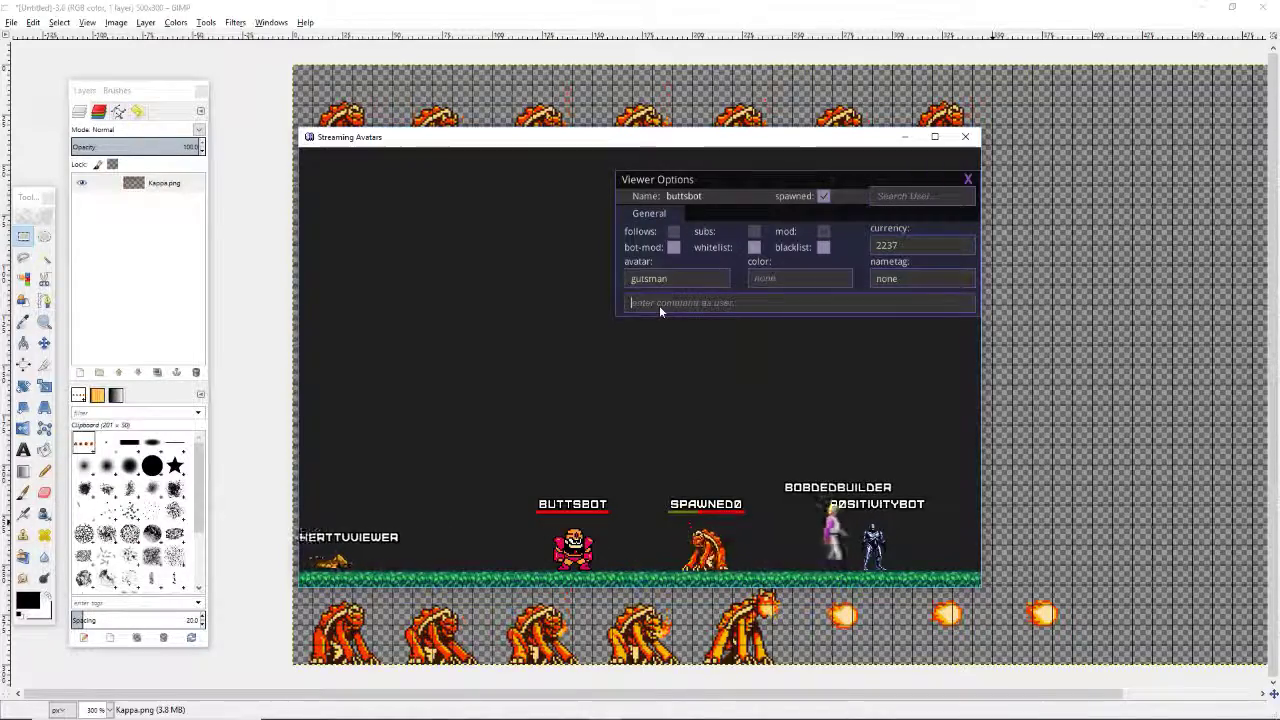
# Step: Select the spawned0 user and change its avatar from kappa to spacepirate
pyautogui.click(659, 305)
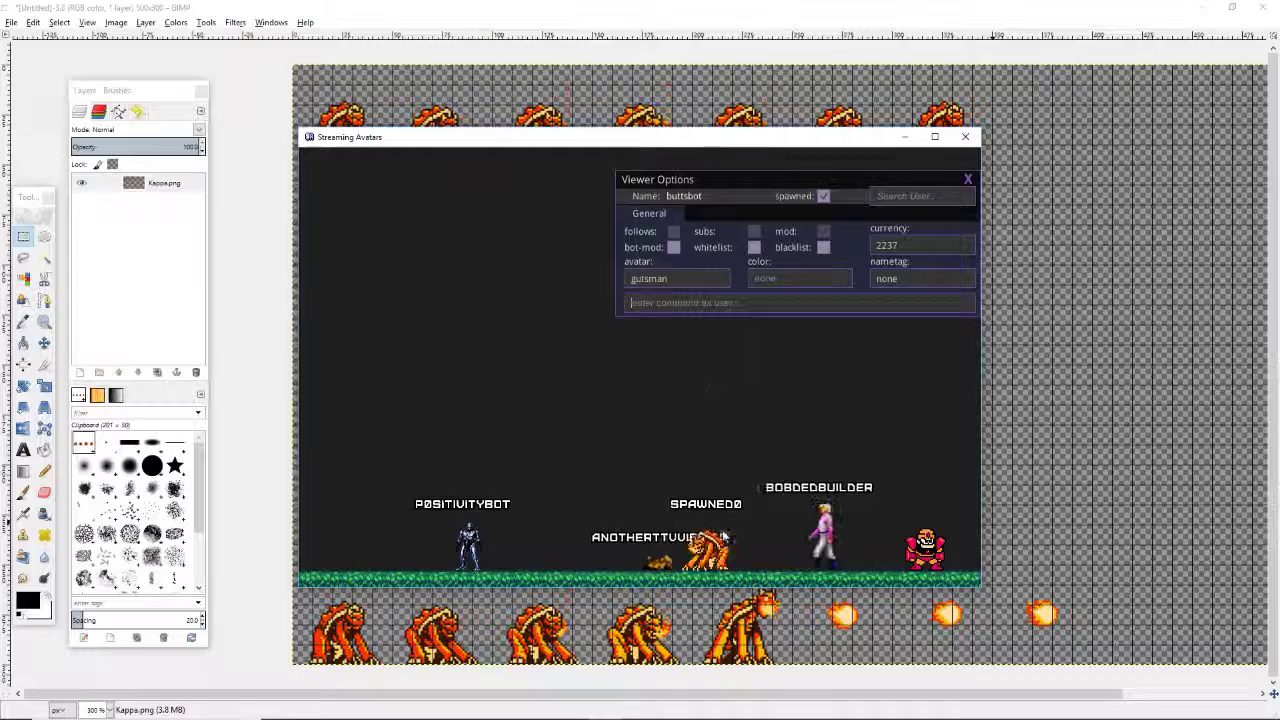
pyautogui.click(699, 300)
pyautogui.click(708, 548)
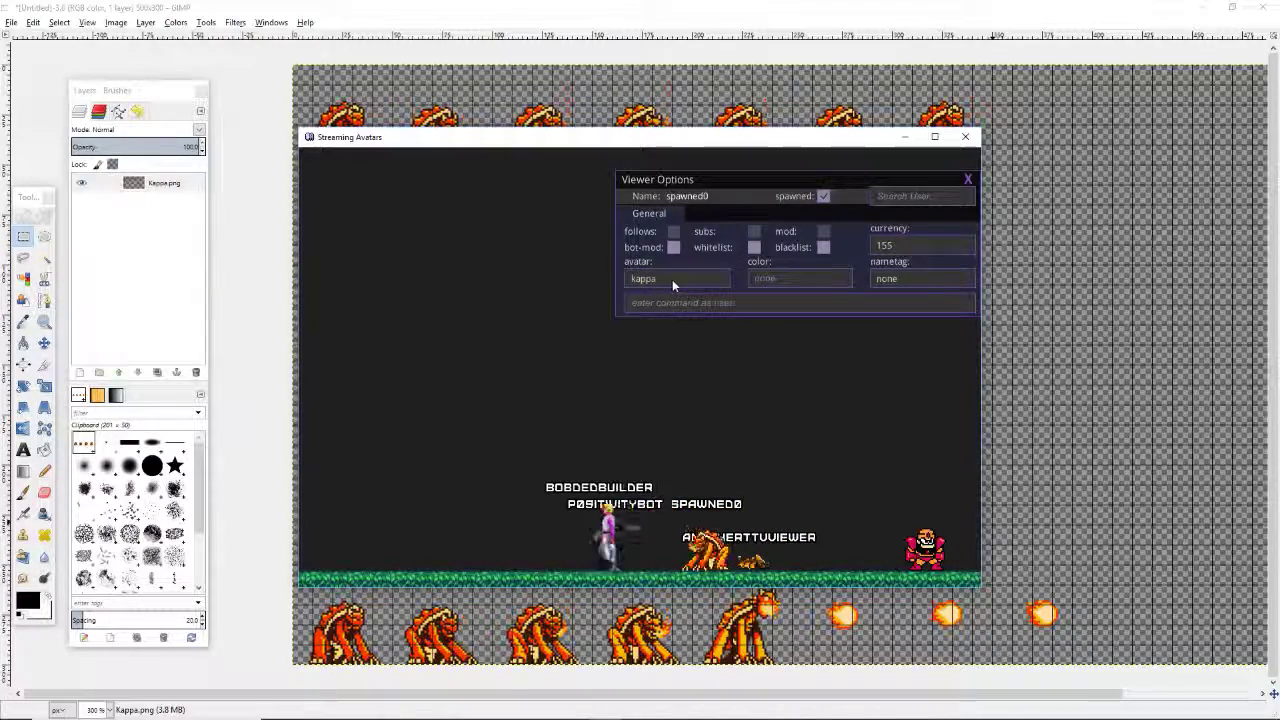
pyautogui.write('space')
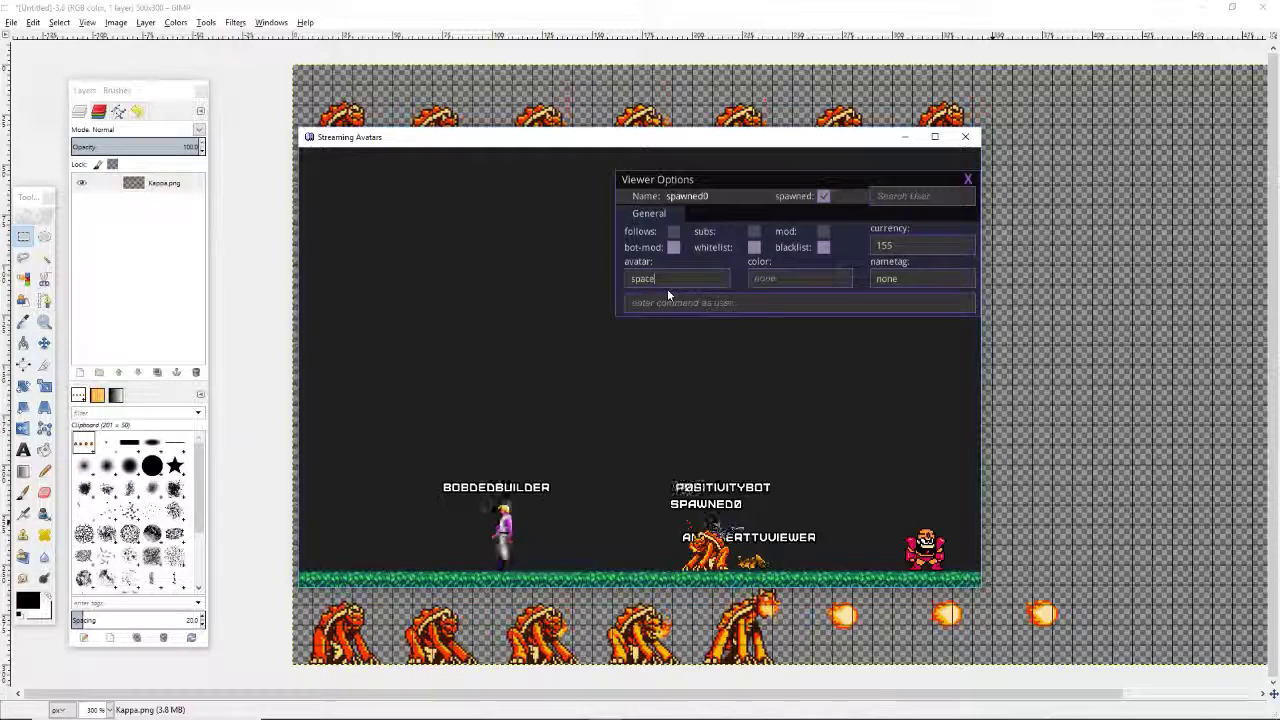
pyautogui.write('piarate')
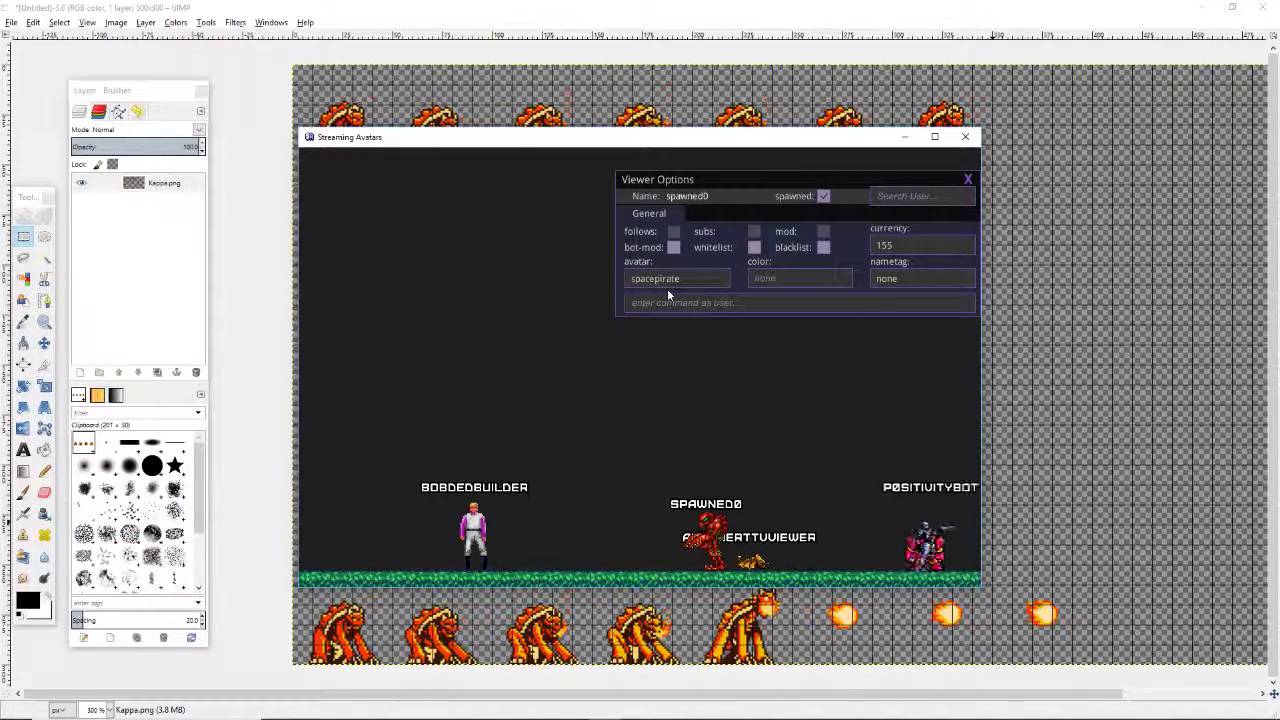
# Step: Send a duel command as spawned0, challenging the channel owner's avatar
pyautogui.click(667, 304)
pyautogui.write('due')
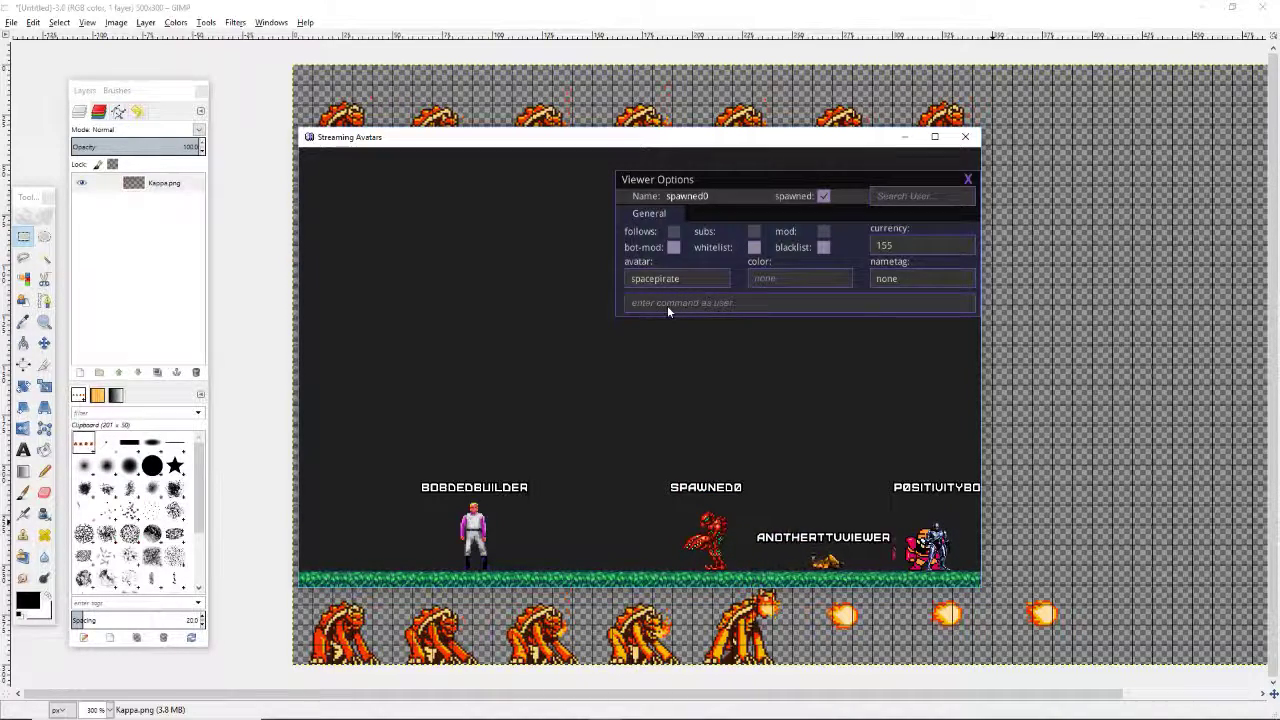
pyautogui.write('l bobde')
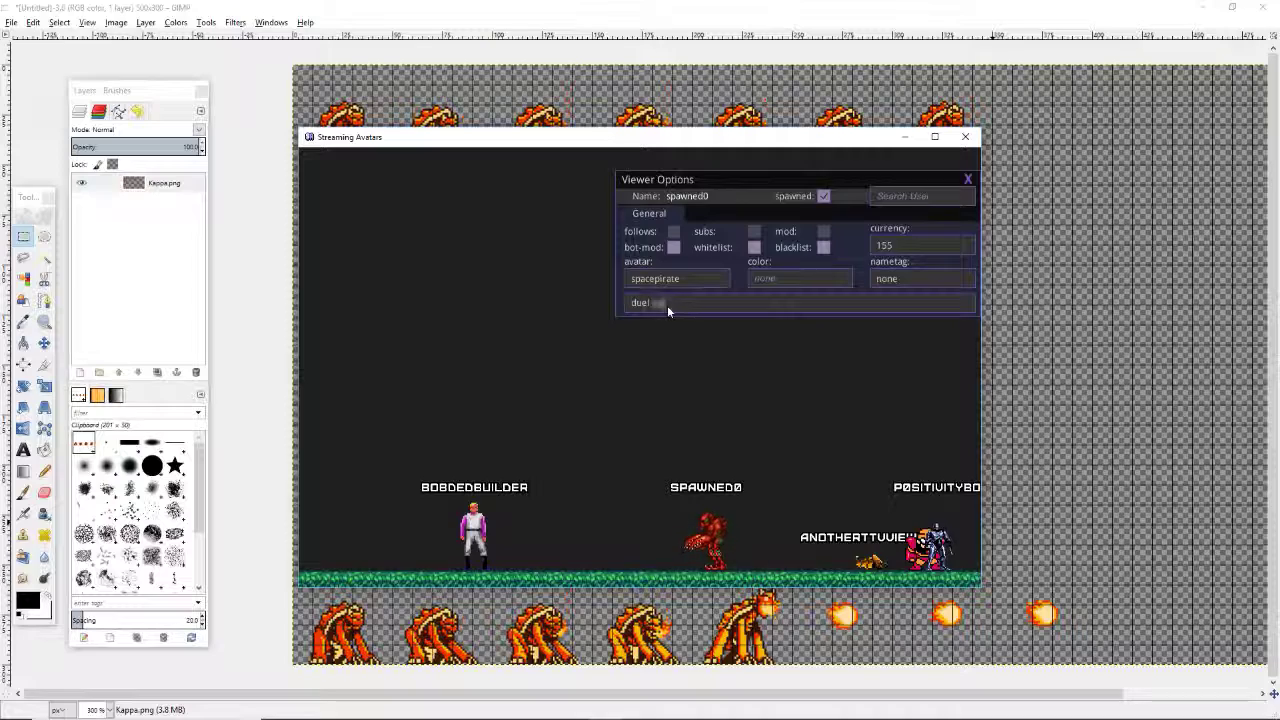
pyautogui.write('dbuilder')
pyautogui.press('Return')
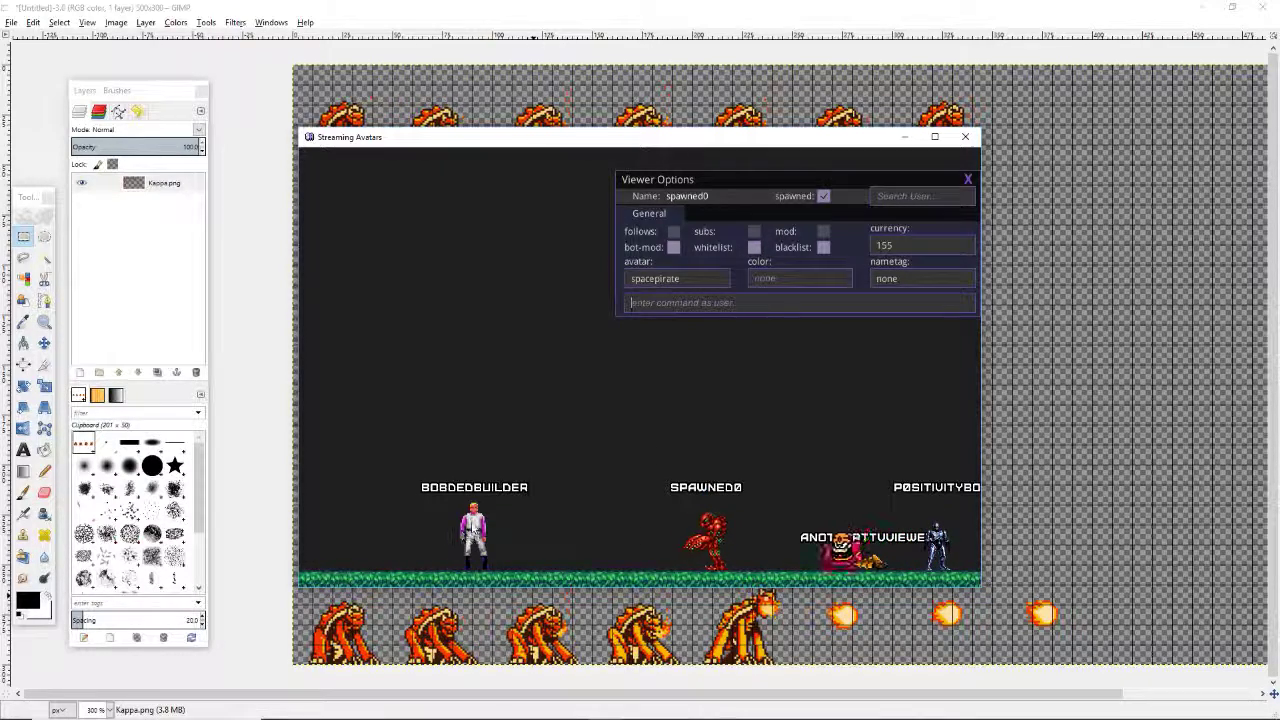
# Step: Try to accept spawned0's duel by sending the accept command twice as the challenged channel owner's user
pyautogui.write('accape')
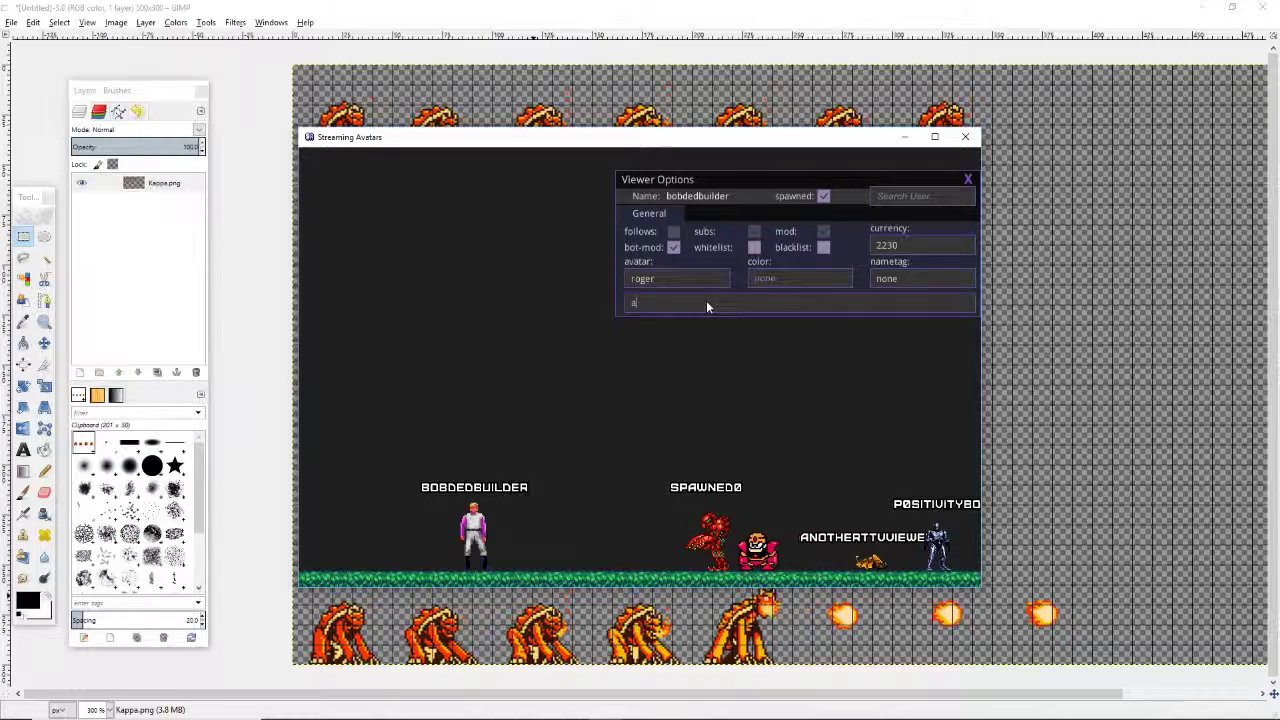
pyautogui.press('BackSpace')
pyautogui.press('BackSpace')
pyautogui.press('BackSpace')
pyautogui.write('ept')
pyautogui.press('Return')
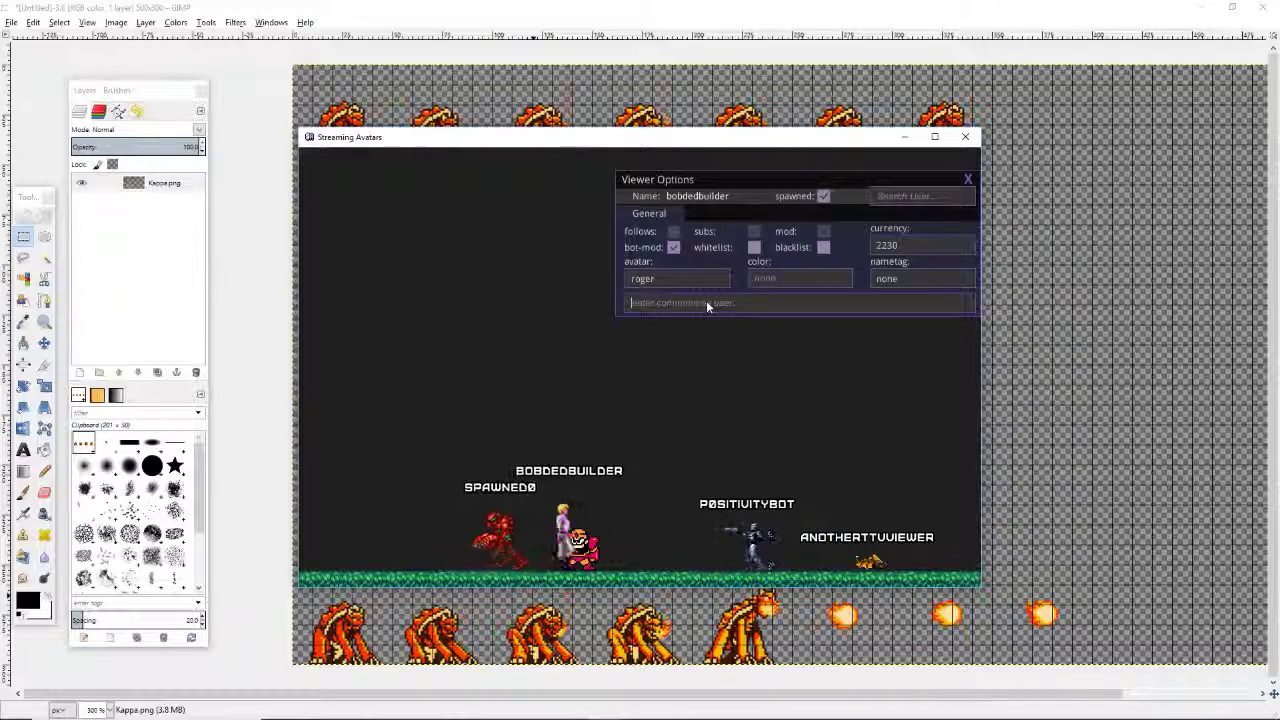
pyautogui.write('accept')
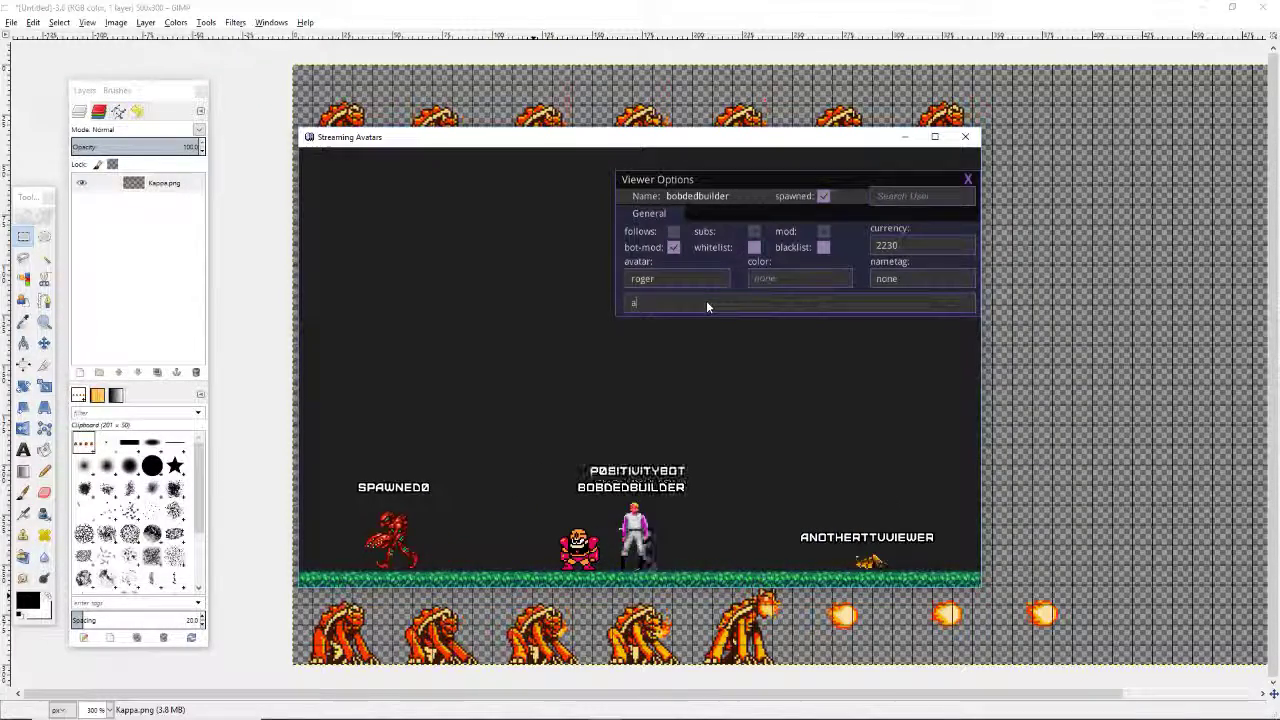
pyautogui.press('Return')
pyautogui.press('BackSpace')
pyautogui.press('BackSpace')
pyautogui.press('BackSpace')
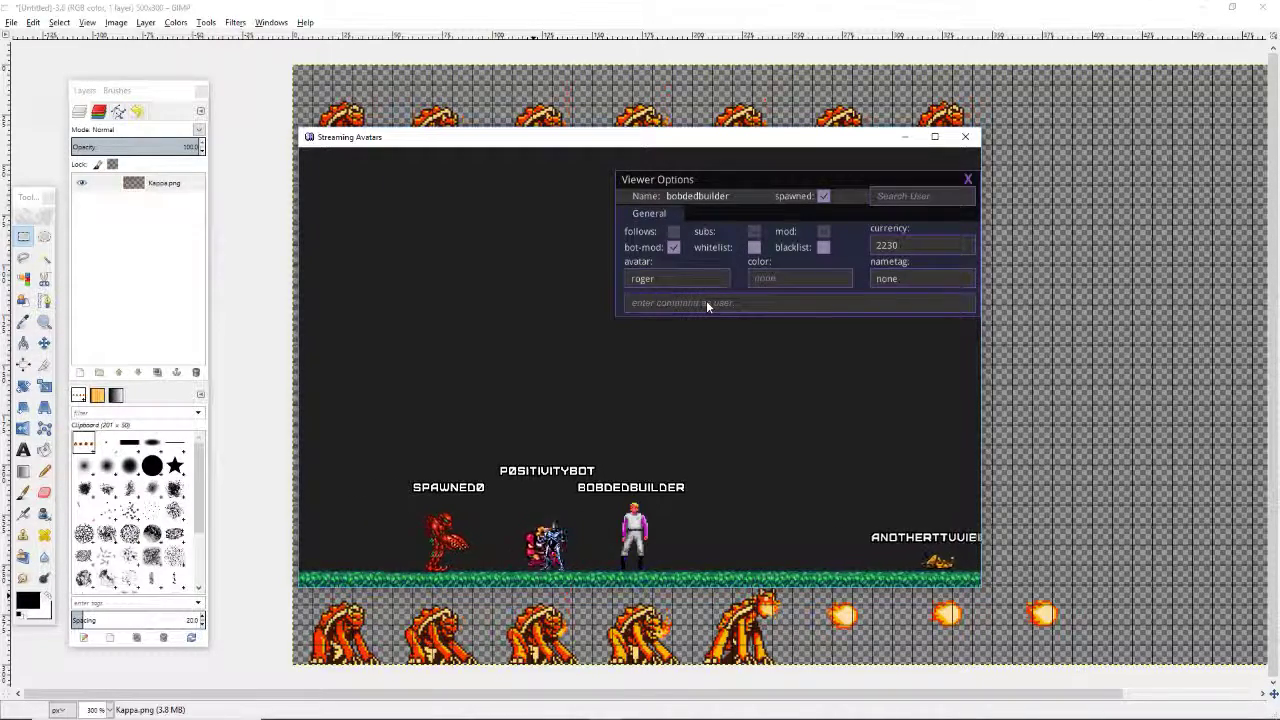
# Step: Select the spawned0 avatar and send a duel command as that user, challenging buttsbot
pyautogui.click(436, 532)
pyautogui.click(637, 303)
pyautogui.write('duel buttsbot')
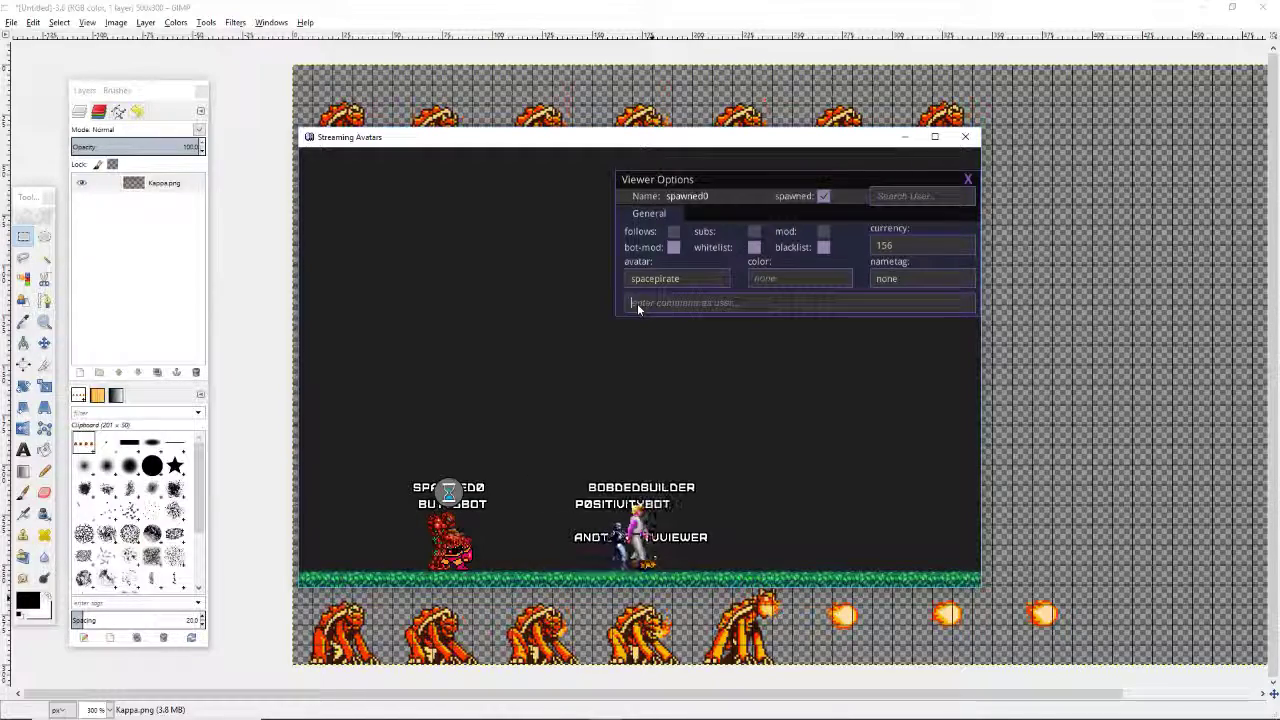
pyautogui.press('Return')
# Step: Select buttsbot's avatar and send the accept command as that user, repeating it for the spacepirate duel
pyautogui.click(469, 563)
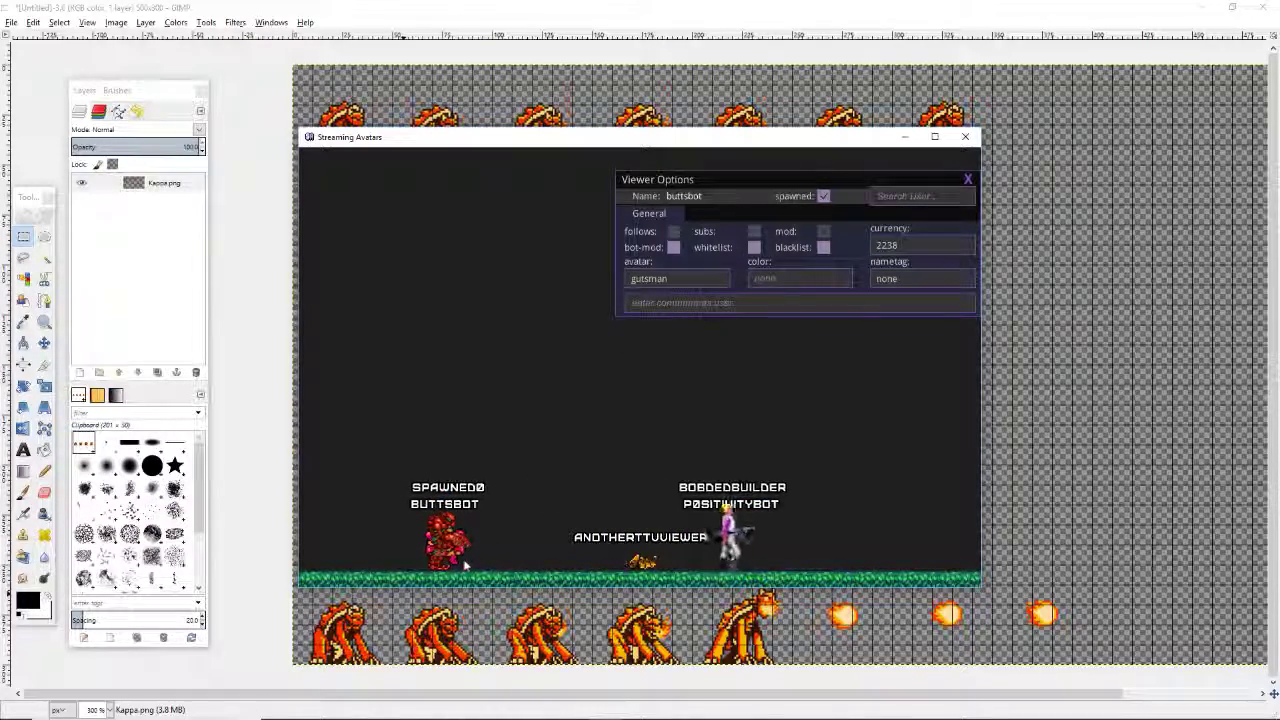
pyautogui.click(688, 306)
pyautogui.write('accept')
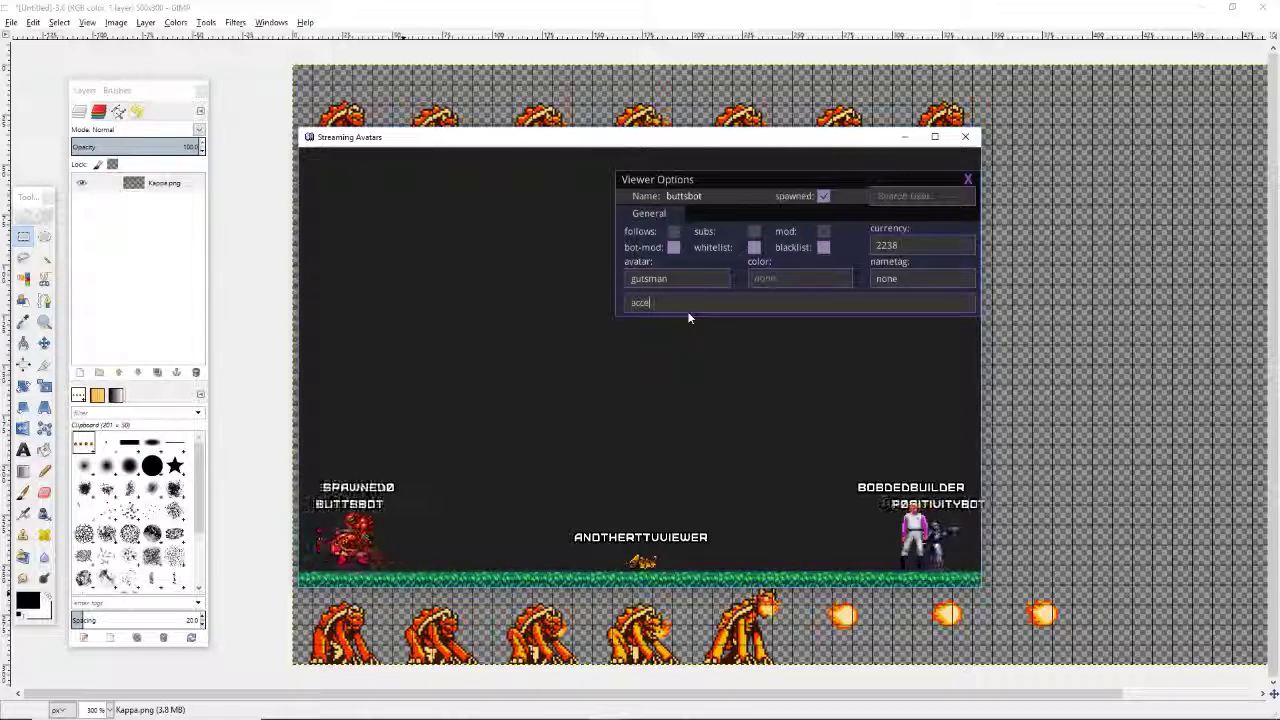
pyautogui.press('Return')
pyautogui.click(688, 312)
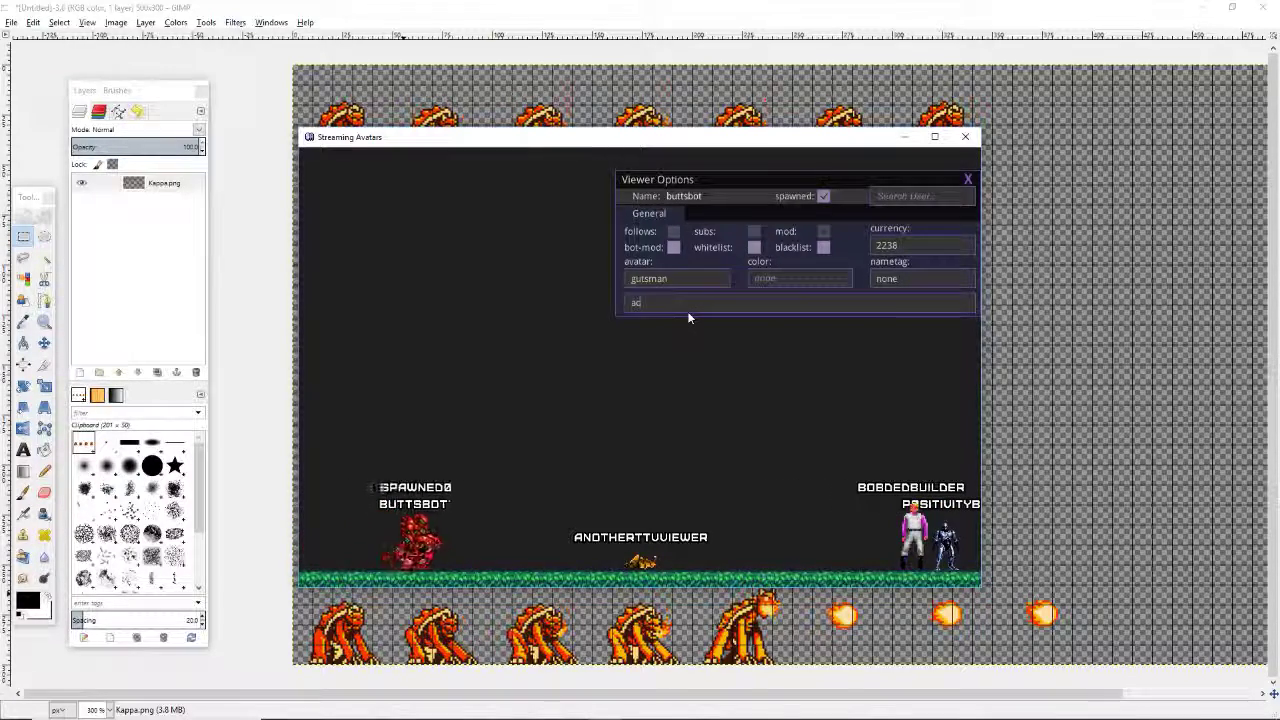
pyautogui.write('accept')
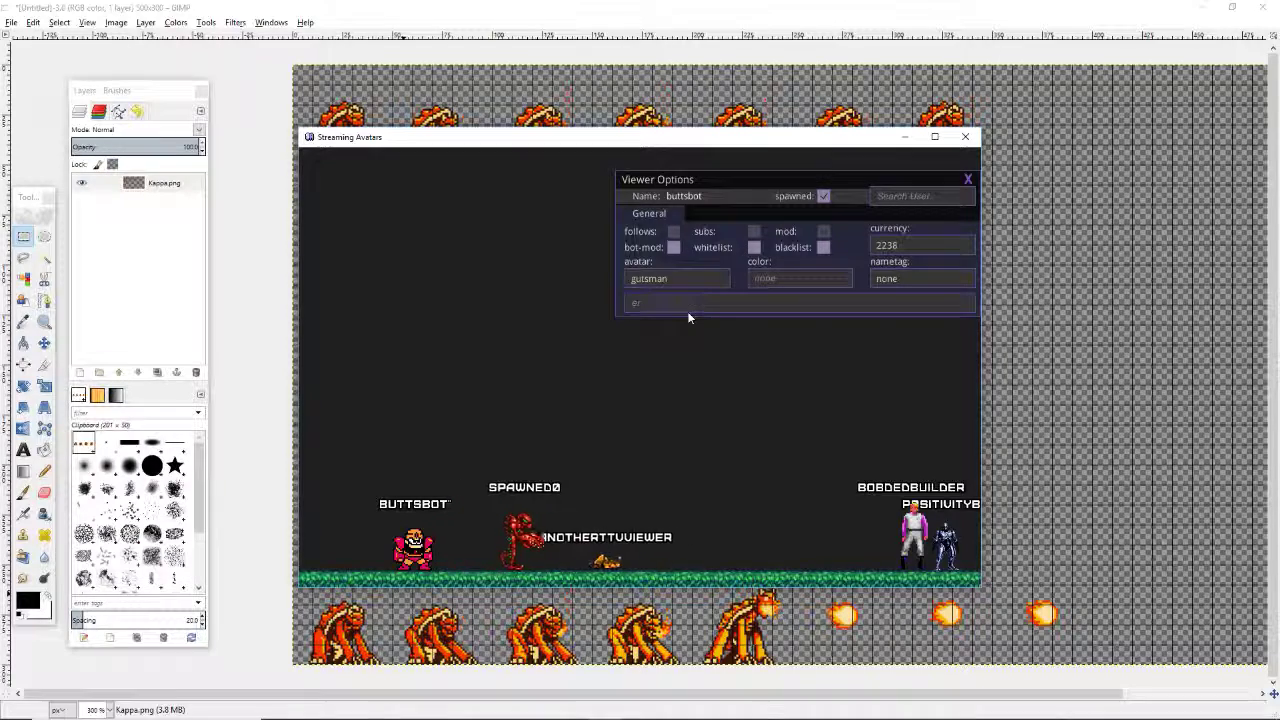
pyautogui.press('Return')
pyautogui.press('BackSpace')
pyautogui.press('BackSpace')
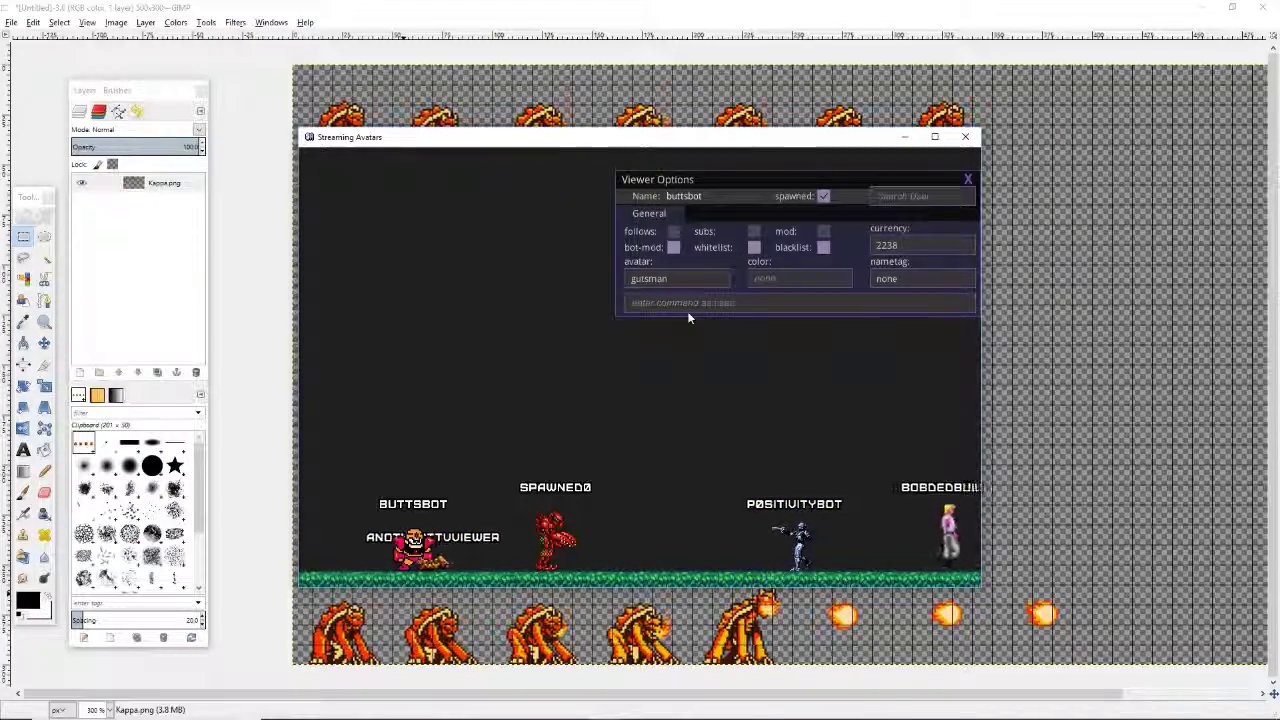
pyautogui.moveTo(728, 160)
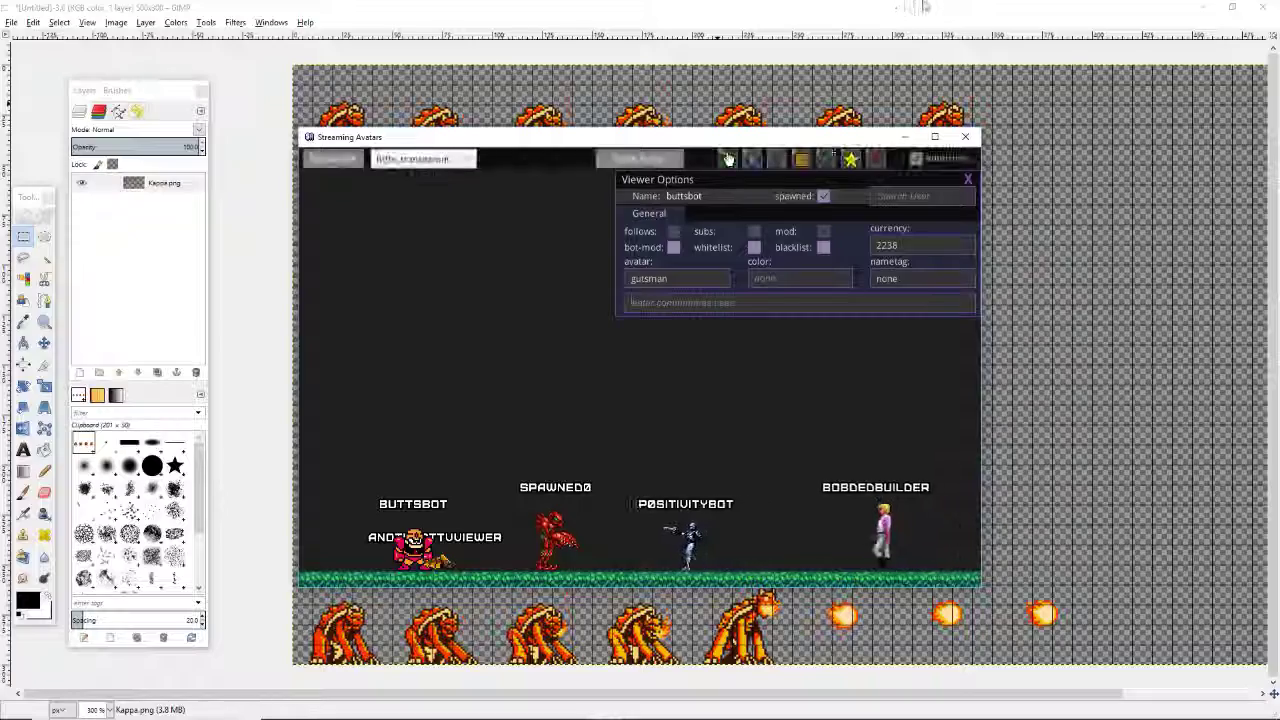